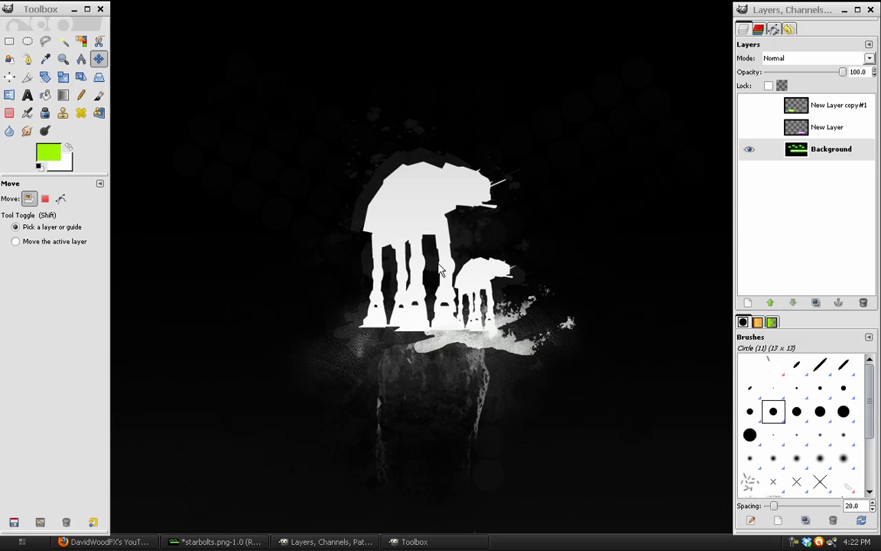
Step: Switch back to the starbolts.png image window with Alt+Tab
key(alt+Tab)
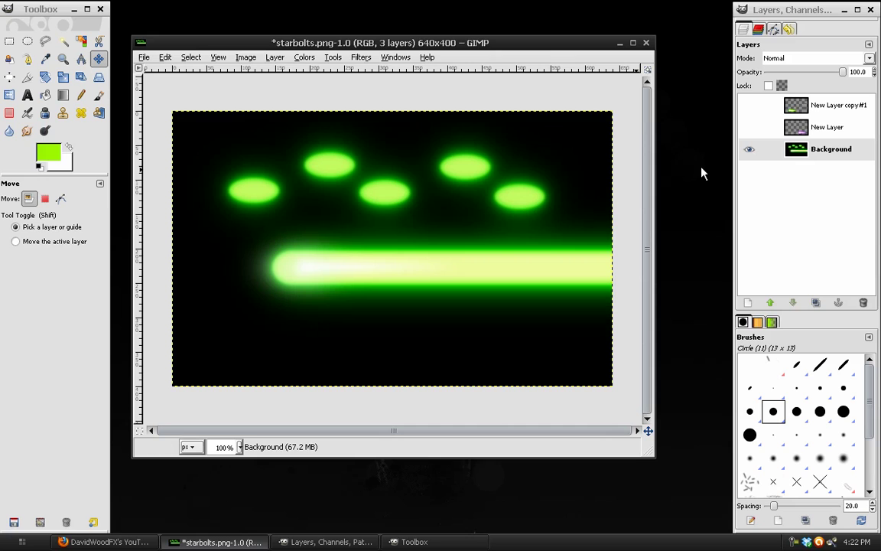
Step: Make New Layer copy#1 and New Layer visible so the yellow-green and purple bolts show
click(749, 107)
click(796, 106)
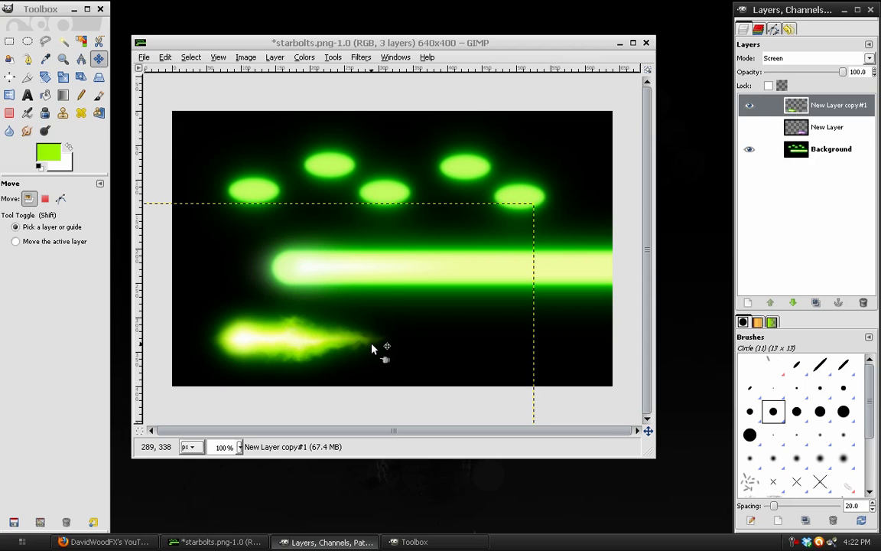
click(750, 127)
click(817, 130)
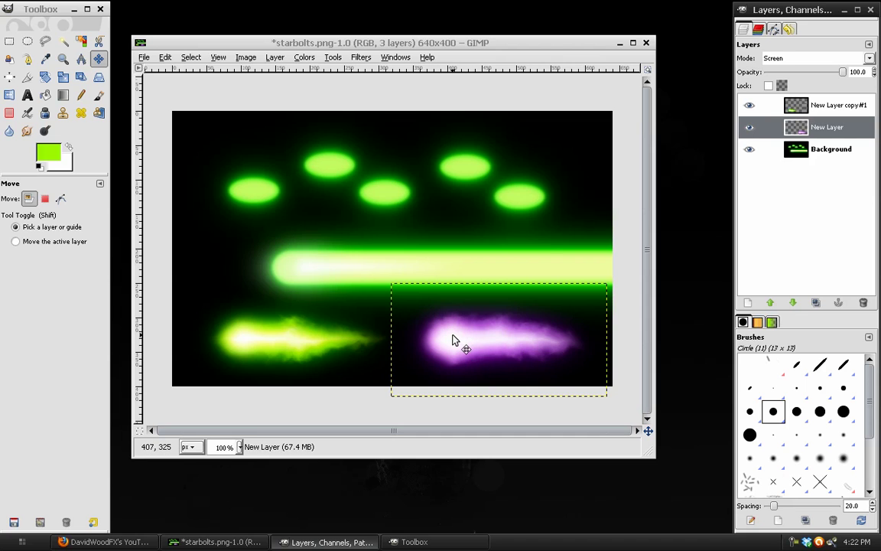
Step: Create a new 640x400 image and invert its white canvas to black
click(143, 58)
click(153, 72)
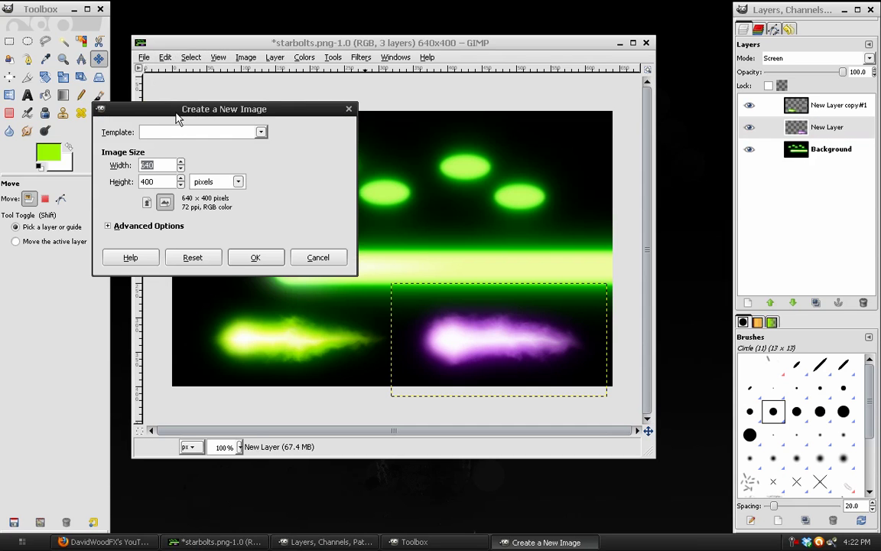
drag(176, 114, 197, 124)
click(260, 269)
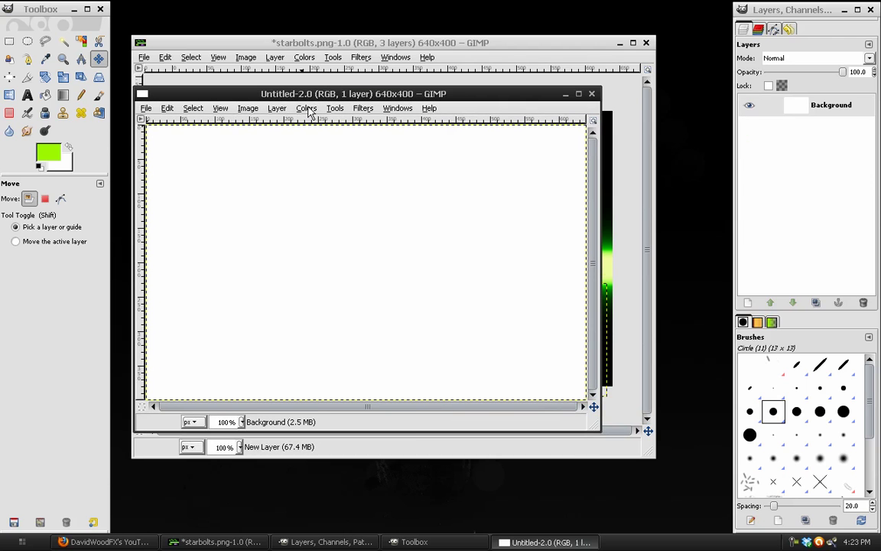
click(306, 108)
click(323, 279)
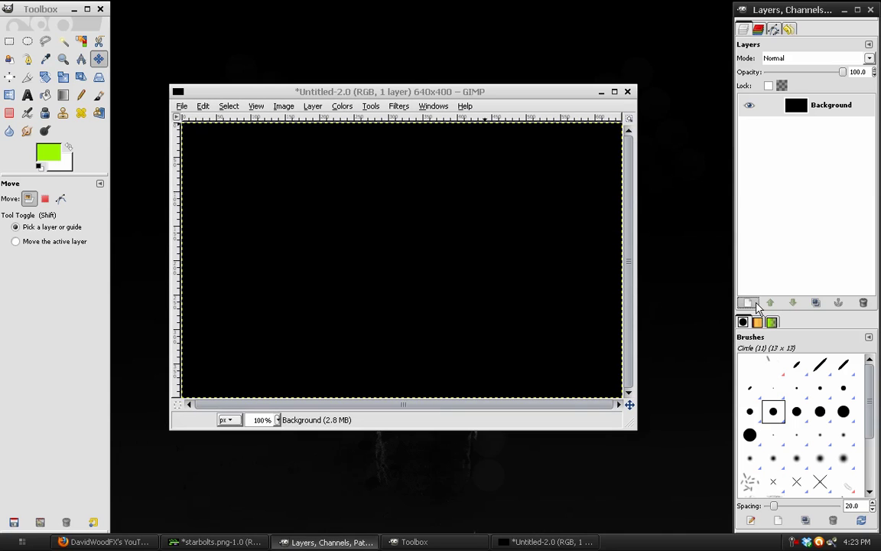
Step: Add a new layer with Transparency fill above the black background
click(756, 304)
click(80, 189)
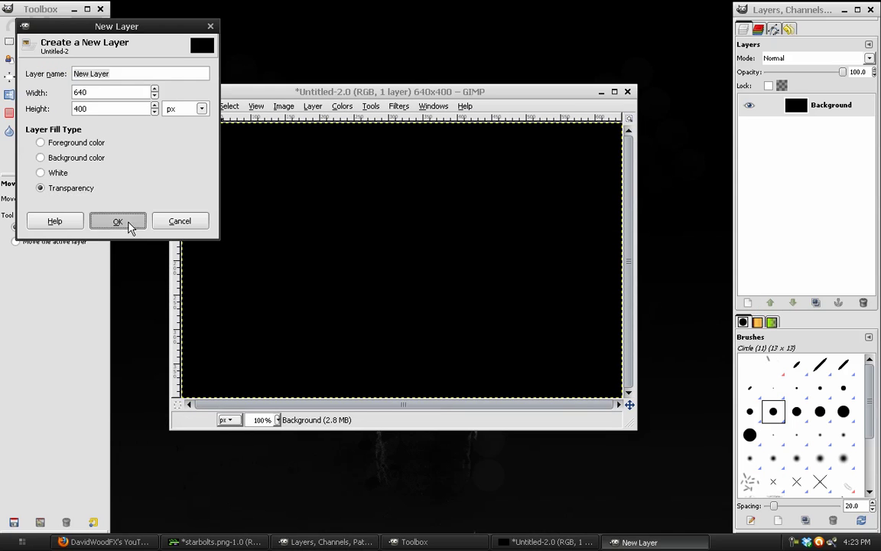
click(126, 222)
click(46, 42)
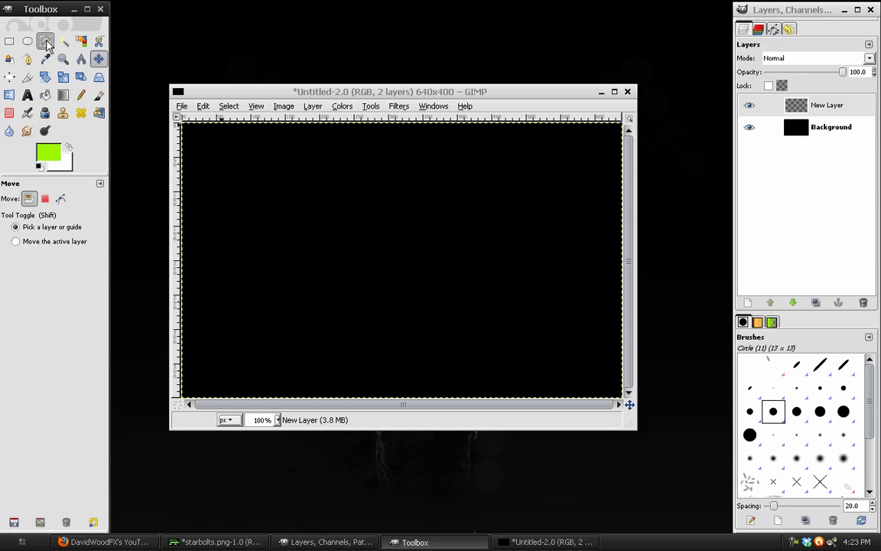
Step: Outline a closed teardrop selection from its right tip around the rounded left end
click(465, 257)
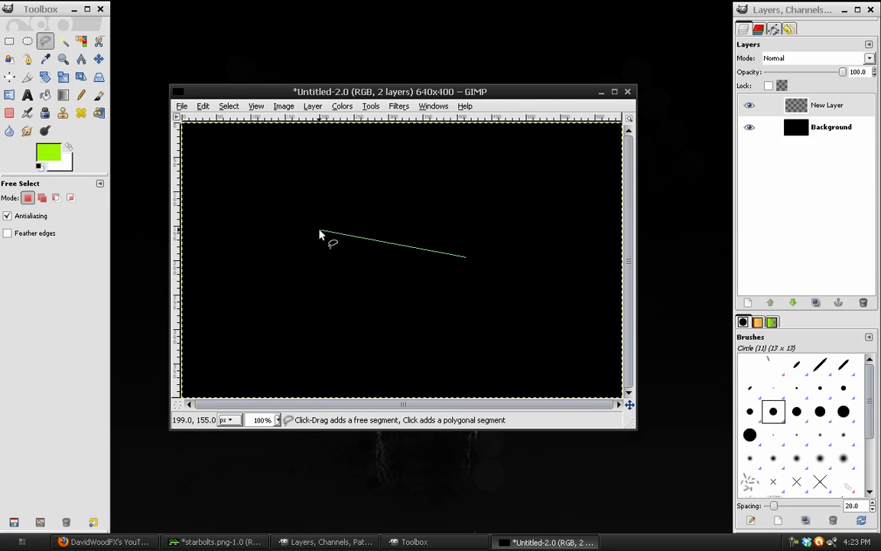
click(324, 230)
click(299, 237)
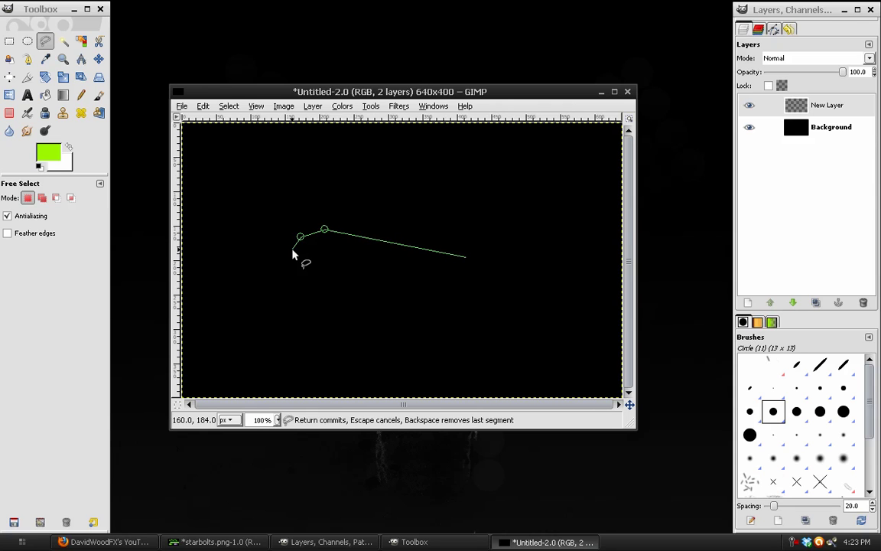
click(293, 249)
click(299, 261)
click(325, 270)
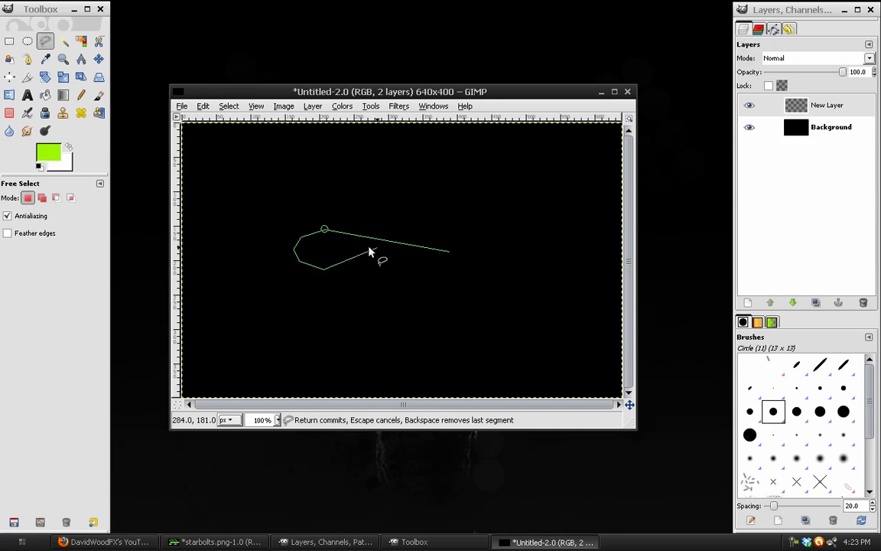
click(449, 255)
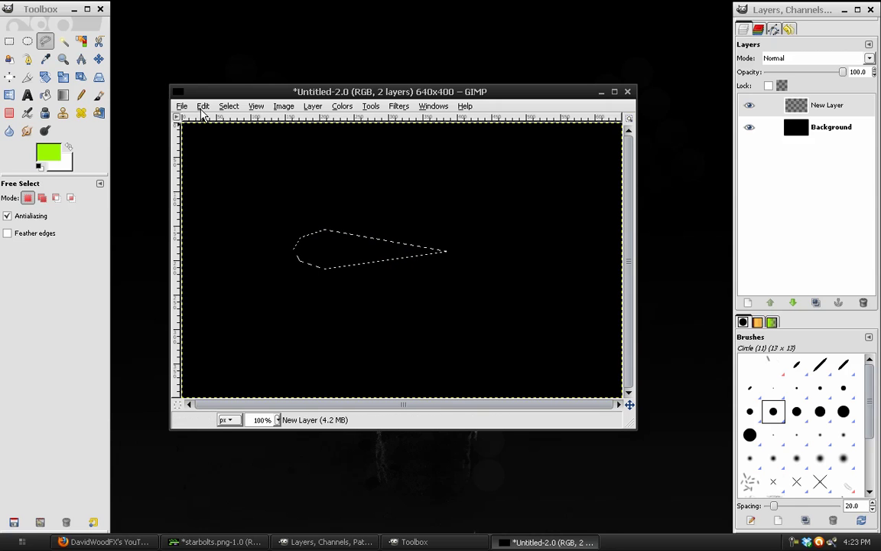
Step: Set the foreground to a5ff00, fill the teardrop with it, and deselect
click(51, 153)
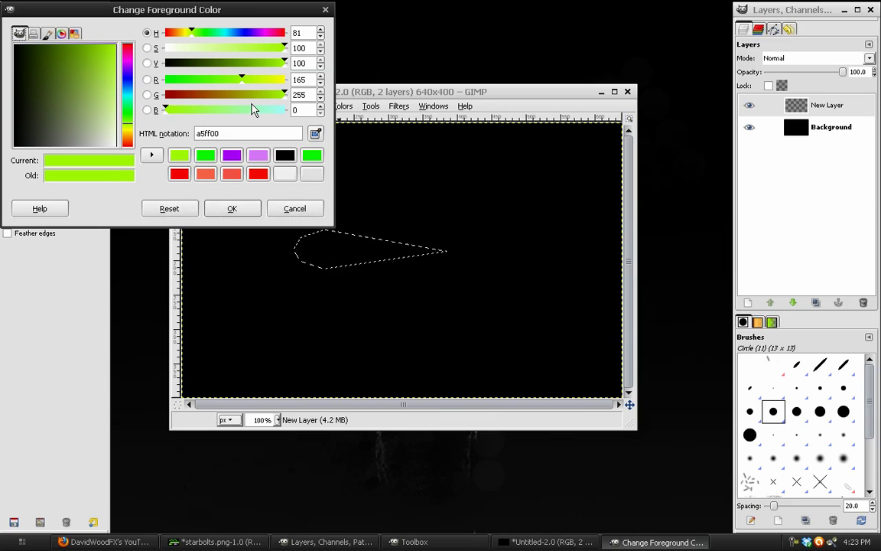
click(258, 156)
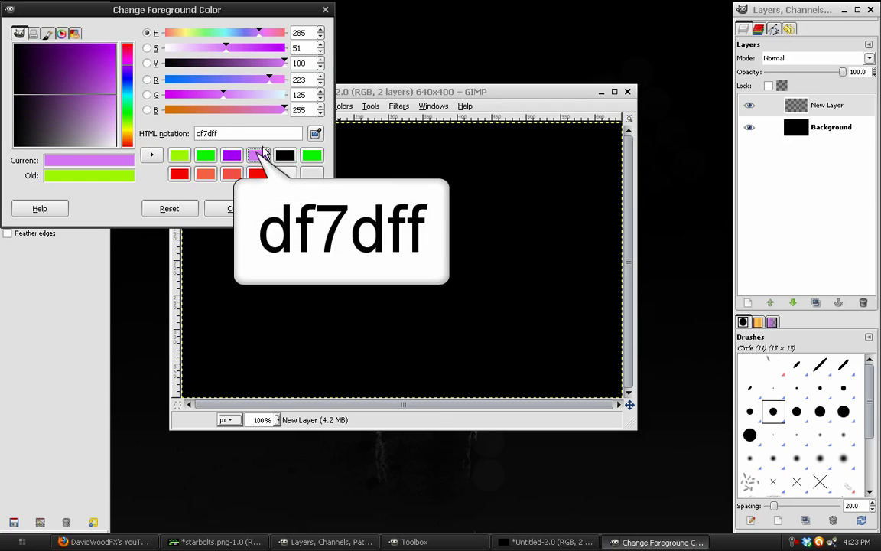
click(178, 157)
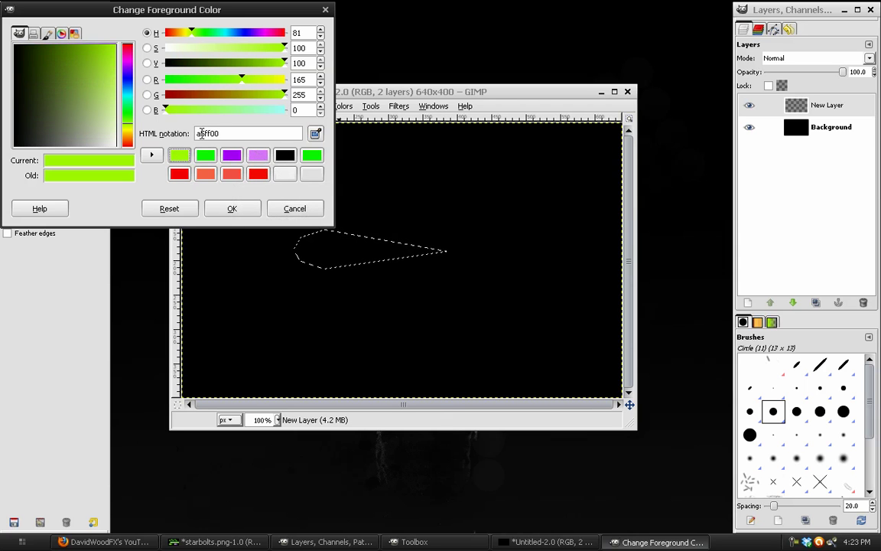
click(232, 208)
key(ctrl+comma)
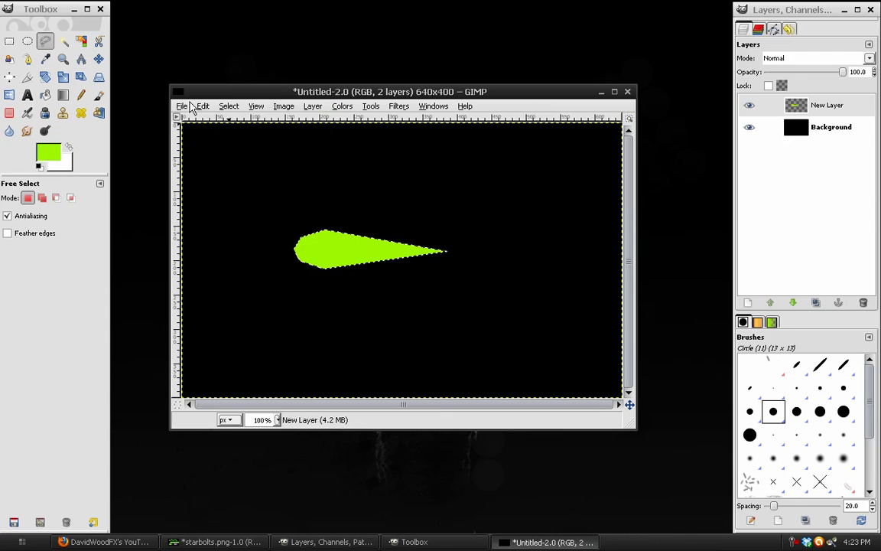
click(229, 105)
click(242, 142)
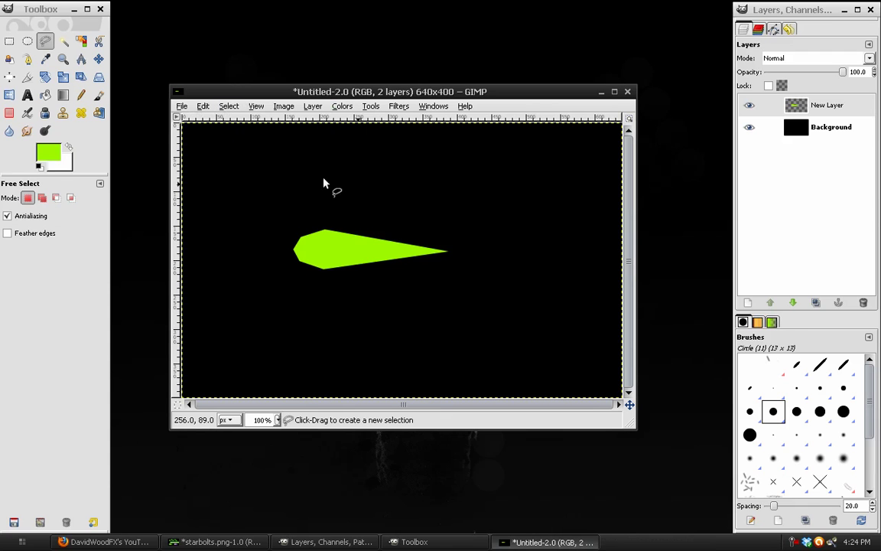
Step: Apply a 20 px horizontal and vertical Gaussian Blur to the green teardrop
click(398, 106)
mouse_move(551, 184)
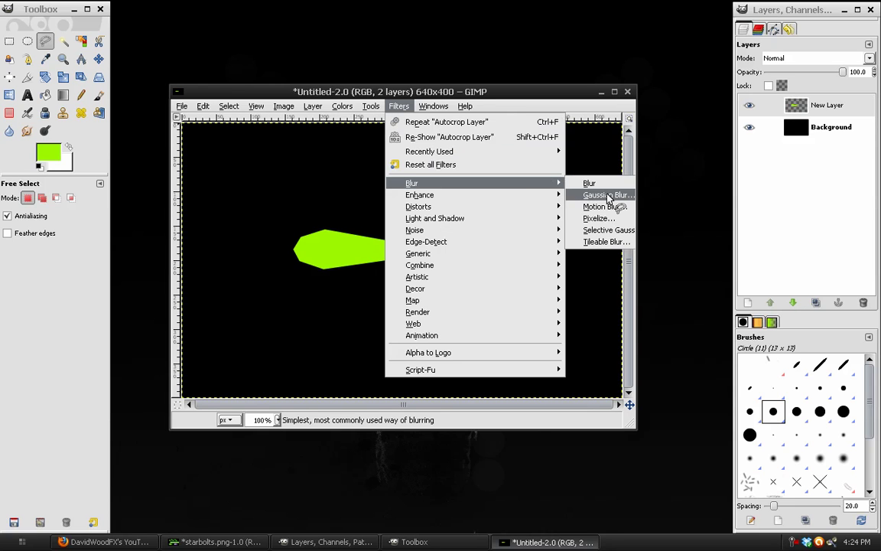
click(609, 196)
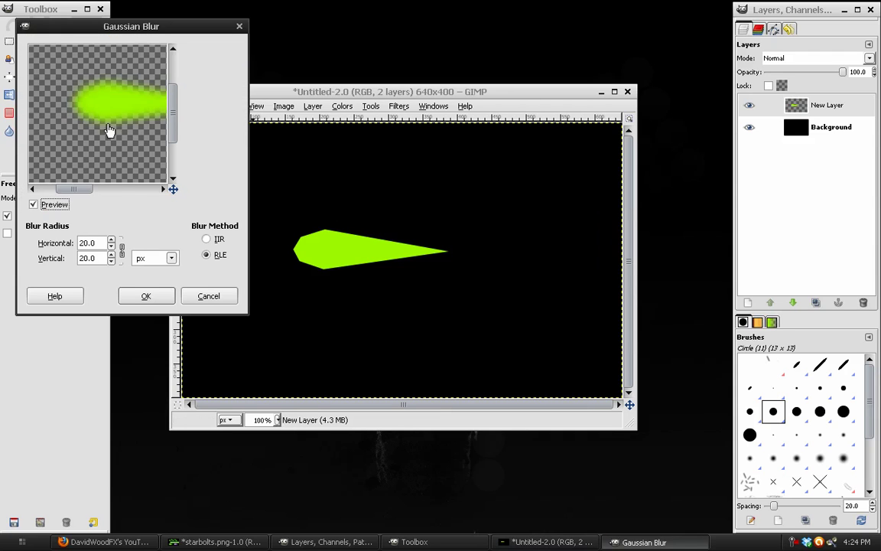
drag(110, 131, 80, 153)
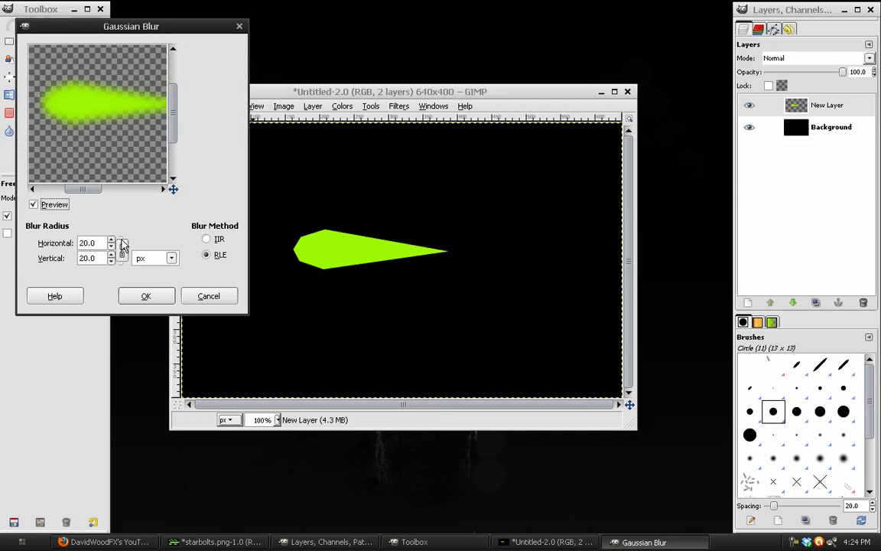
drag(84, 134, 88, 140)
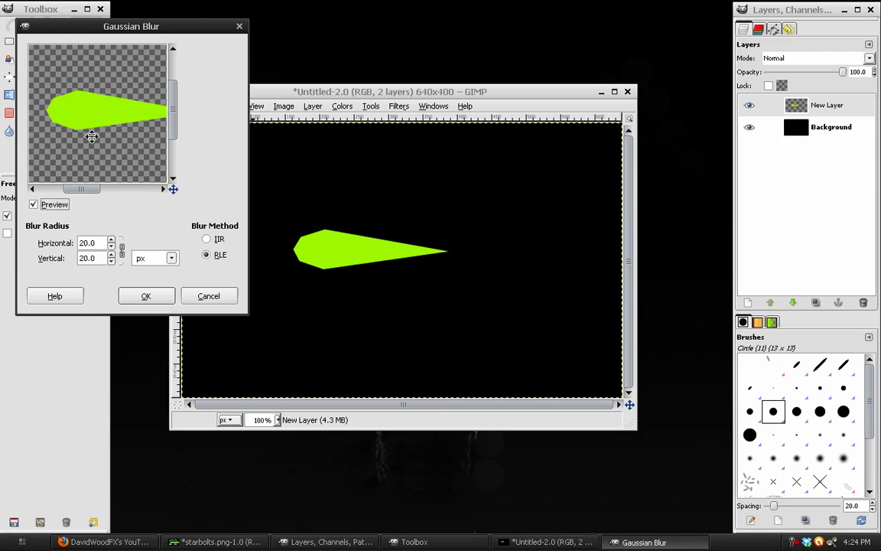
drag(247, 312, 276, 363)
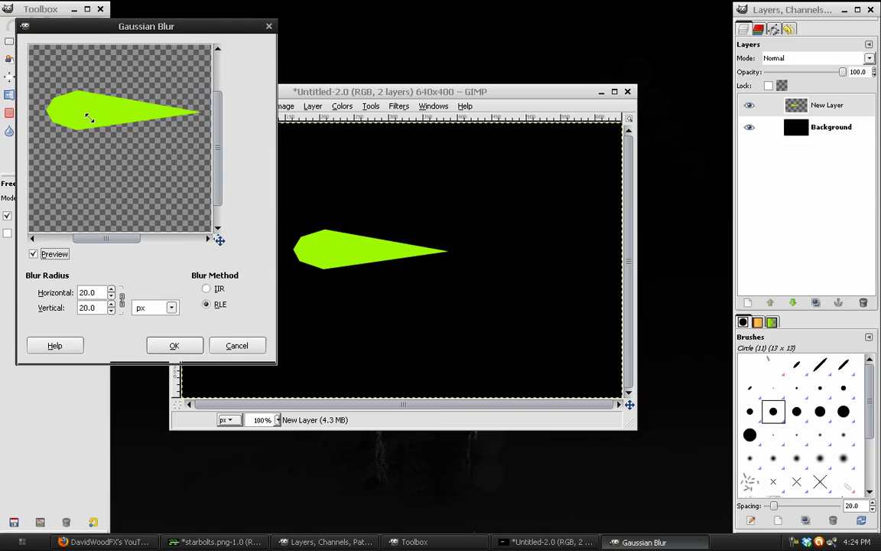
drag(88, 117, 112, 138)
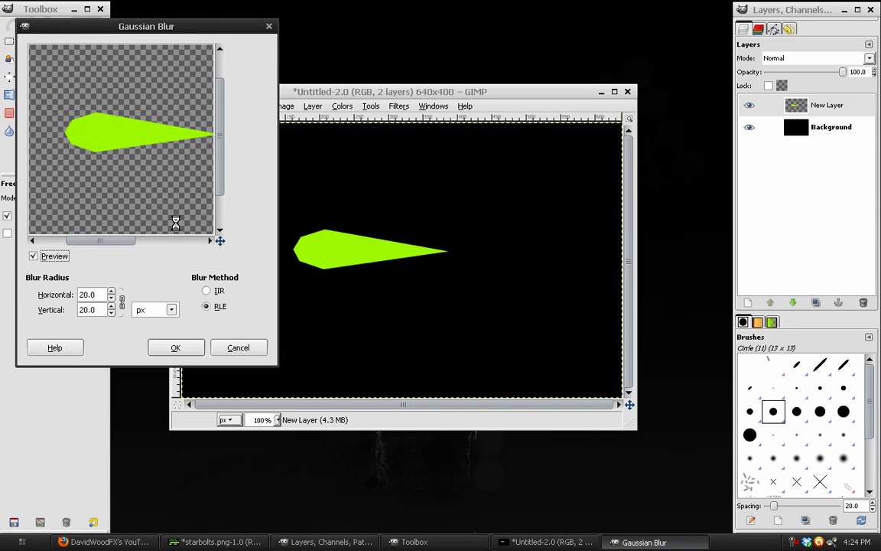
click(190, 340)
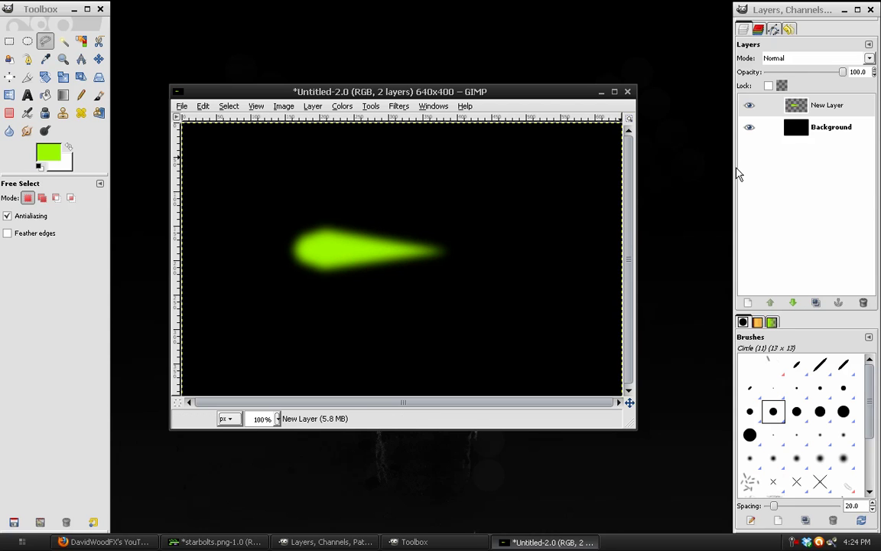
Step: Duplicate the blurred green layer, hide the original, and add a background-filled new layer
key(shift+ctrl+d)
click(749, 128)
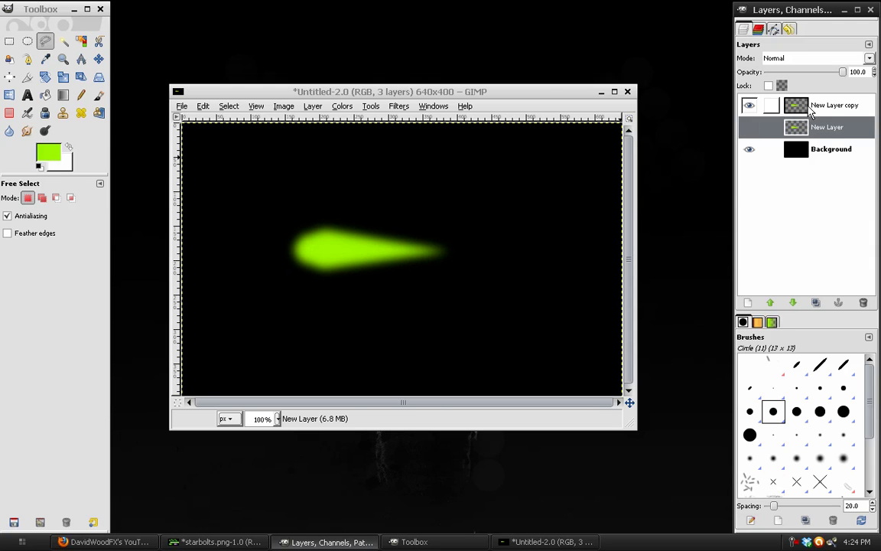
key(Up)
click(313, 107)
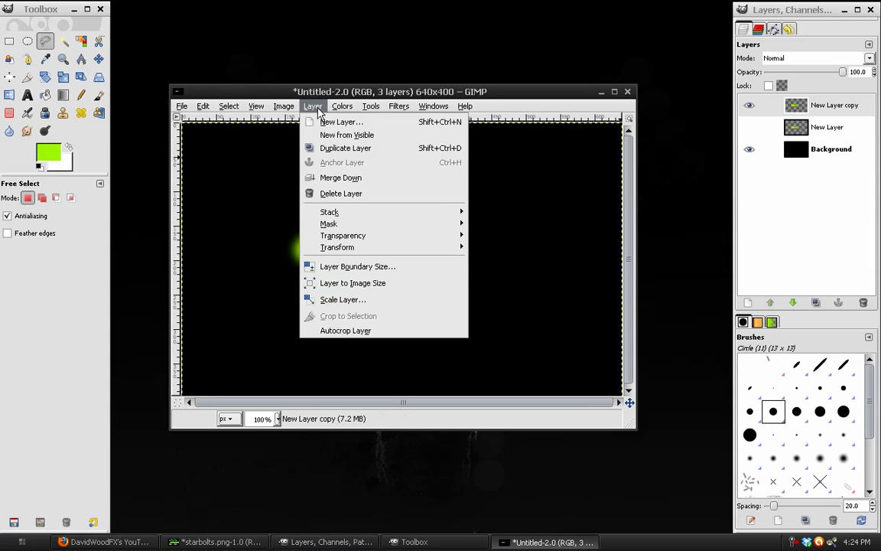
click(315, 122)
click(94, 190)
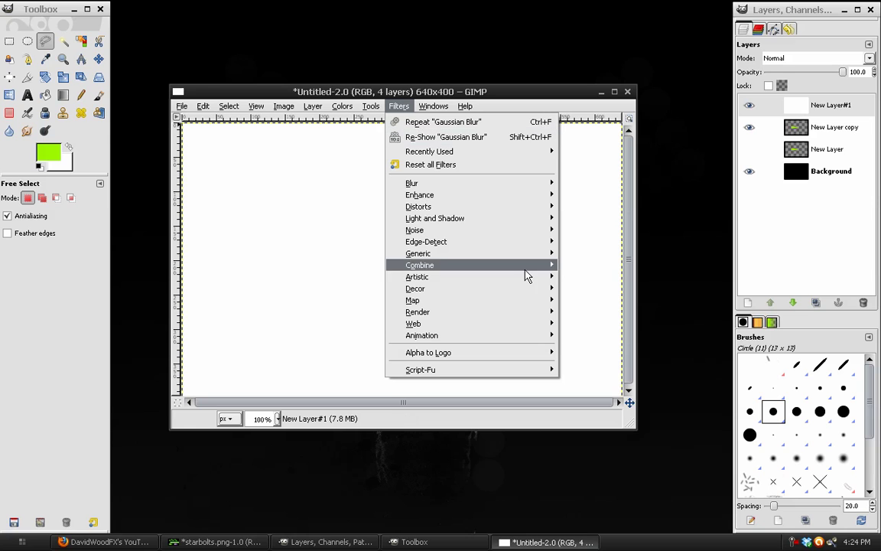
Step: Render turbulent Solid Noise with X size 6.0 and Y size 4.0 on New Layer#1
mouse_move(544, 311)
mouse_move(635, 318)
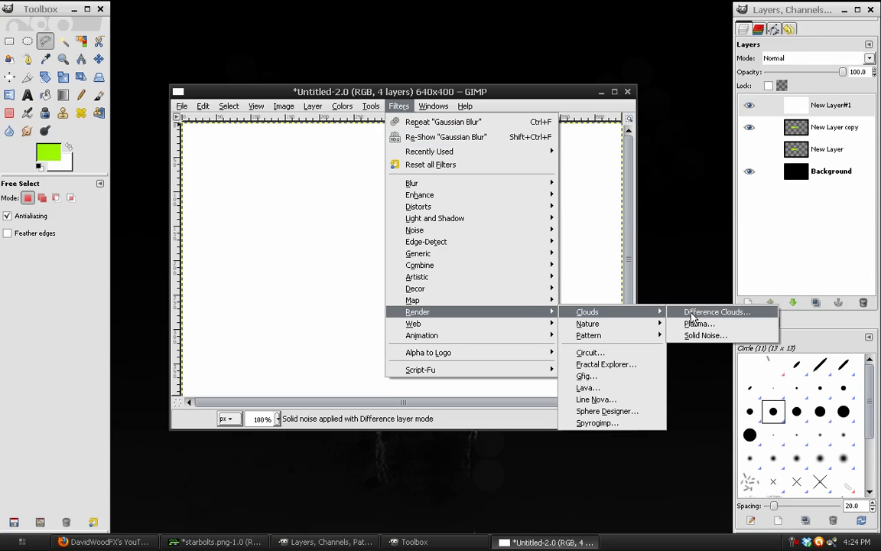
click(688, 337)
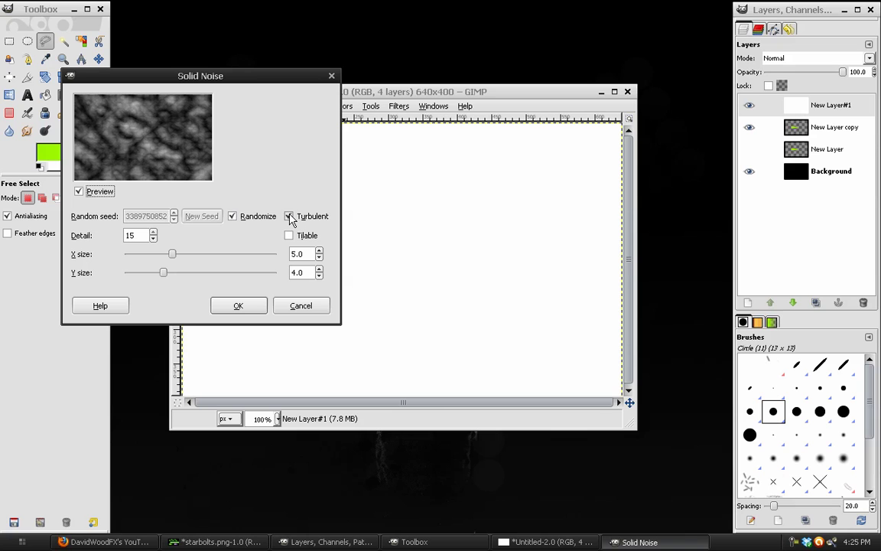
click(194, 255)
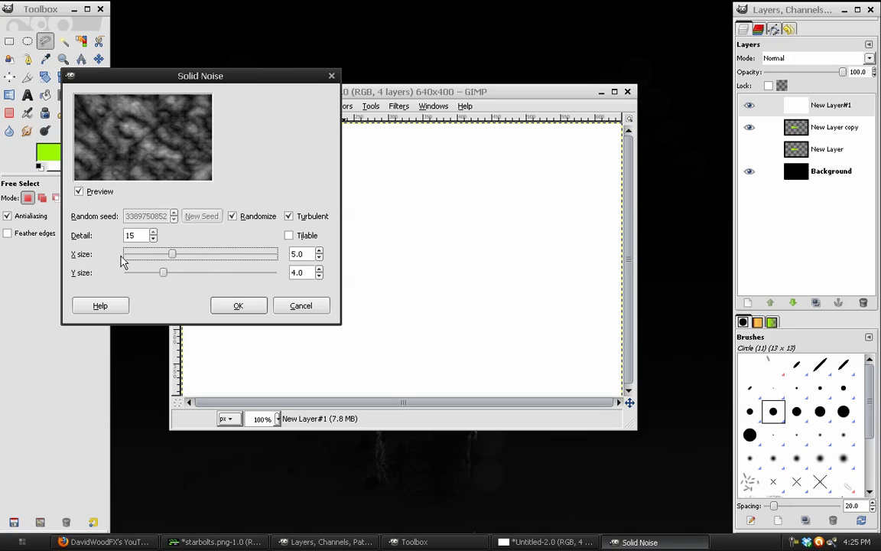
click(136, 273)
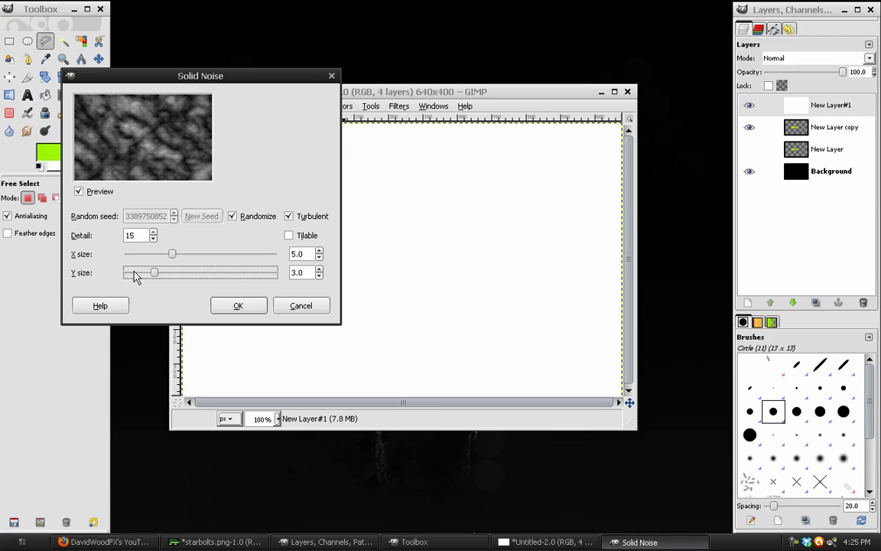
click(201, 273)
click(226, 254)
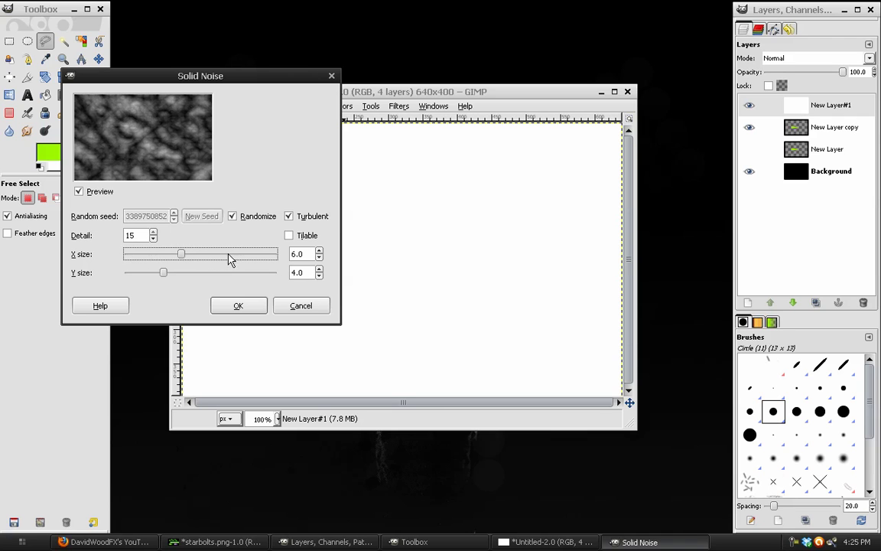
click(240, 305)
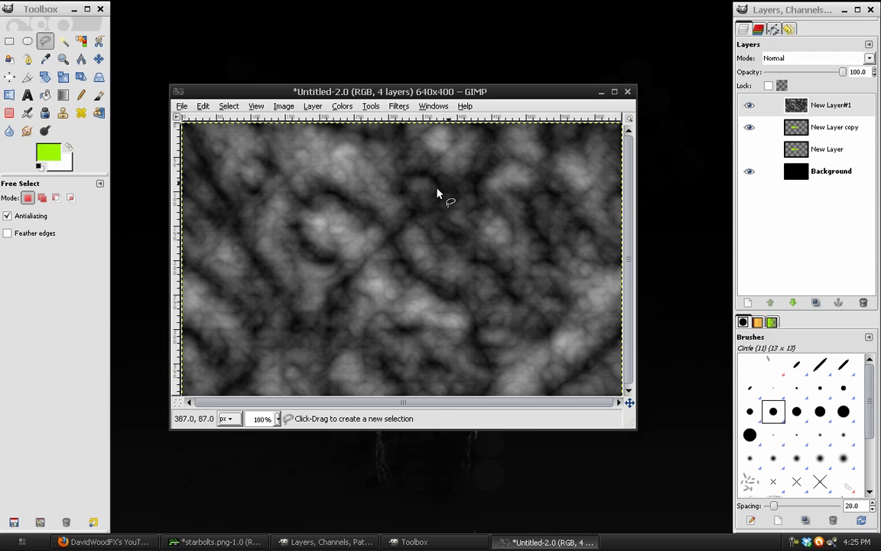
Step: Duplicate the noise as New Layer#2, repeat Solid Noise on it, and hide both noise layers
click(749, 106)
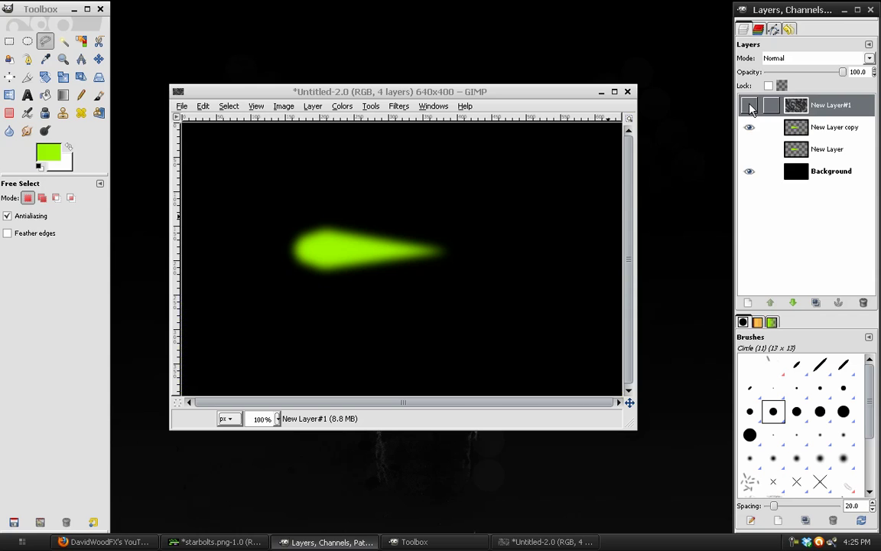
click(815, 303)
click(398, 106)
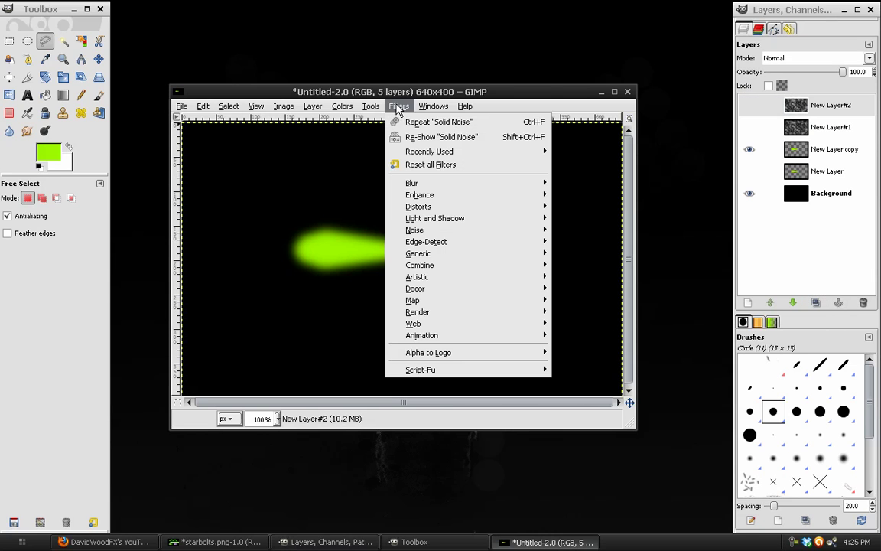
click(436, 122)
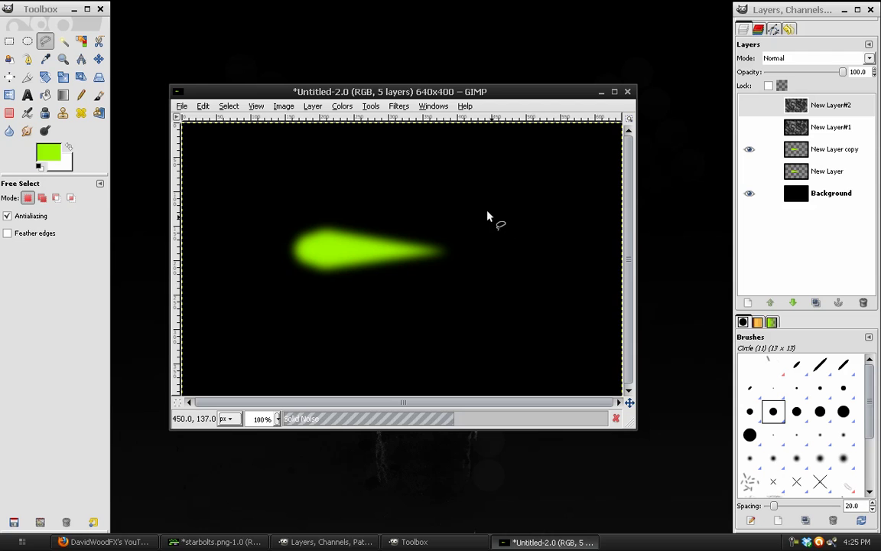
click(750, 127)
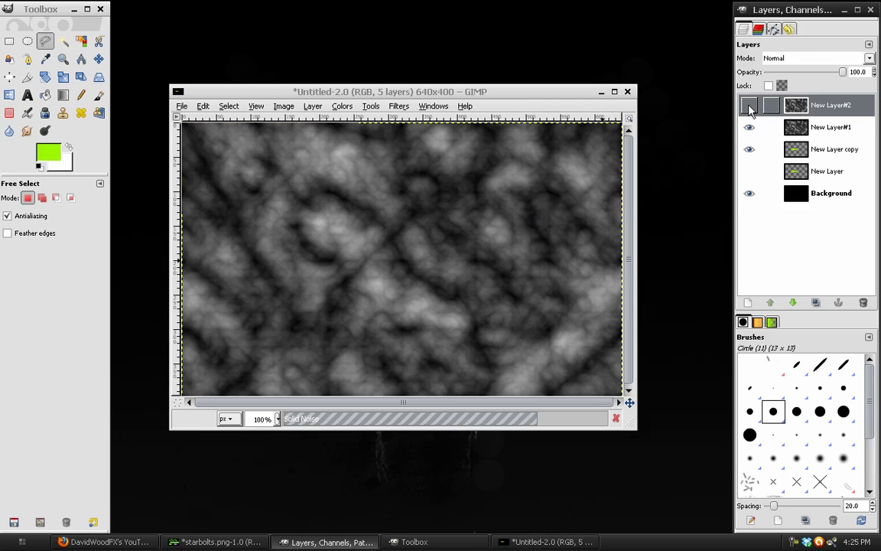
click(749, 127)
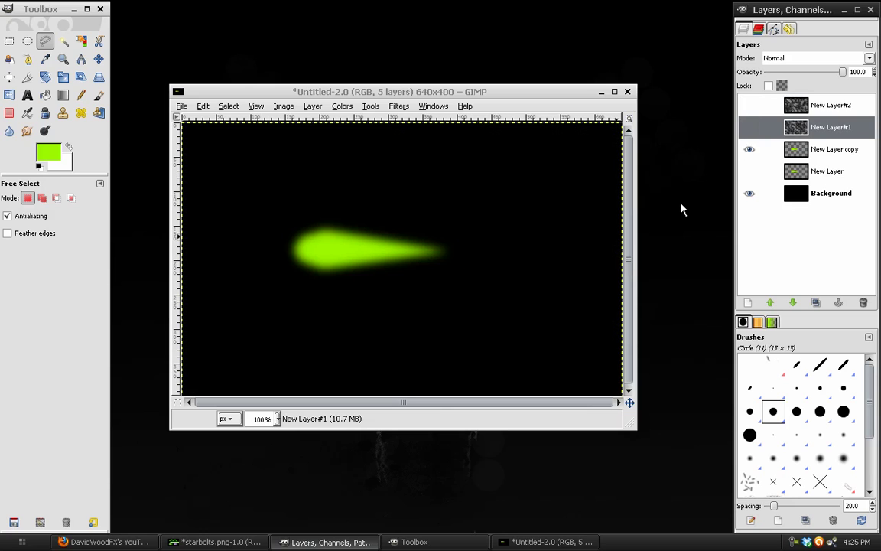
Step: Turn the comet's alpha into a selection, clear that shape from the noise, deselect, and hide the comet
right_click(799, 149)
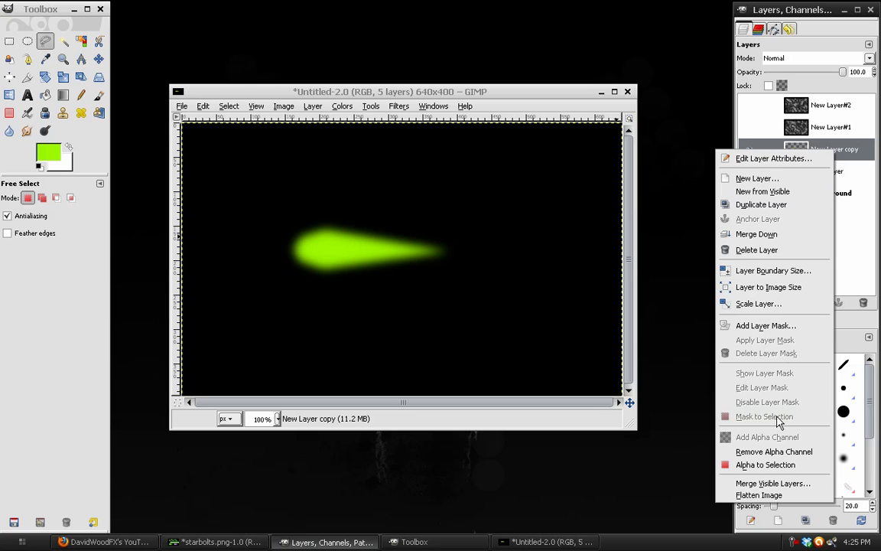
click(765, 465)
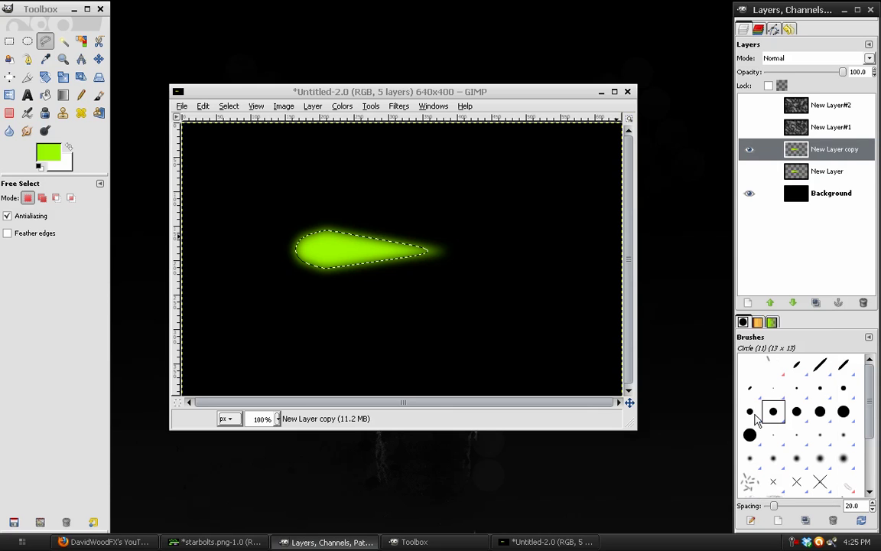
key(Page_Up)
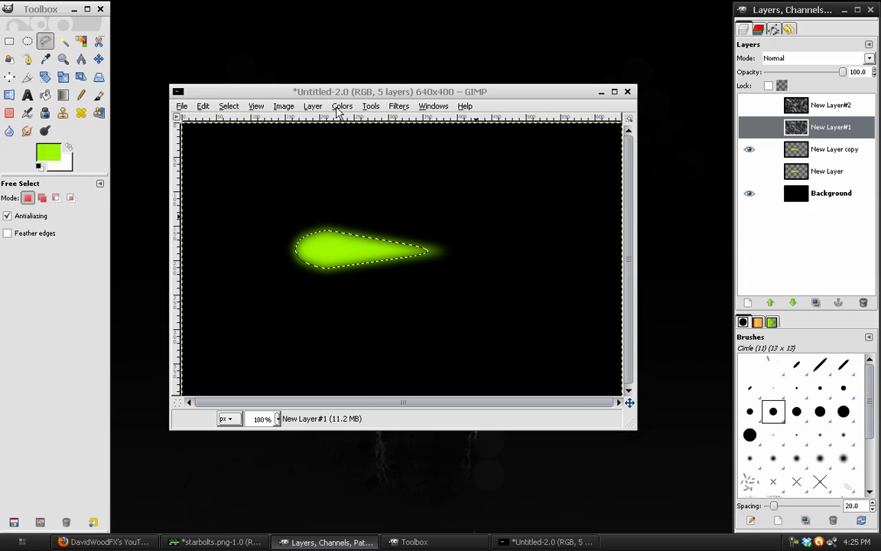
click(203, 105)
click(573, 212)
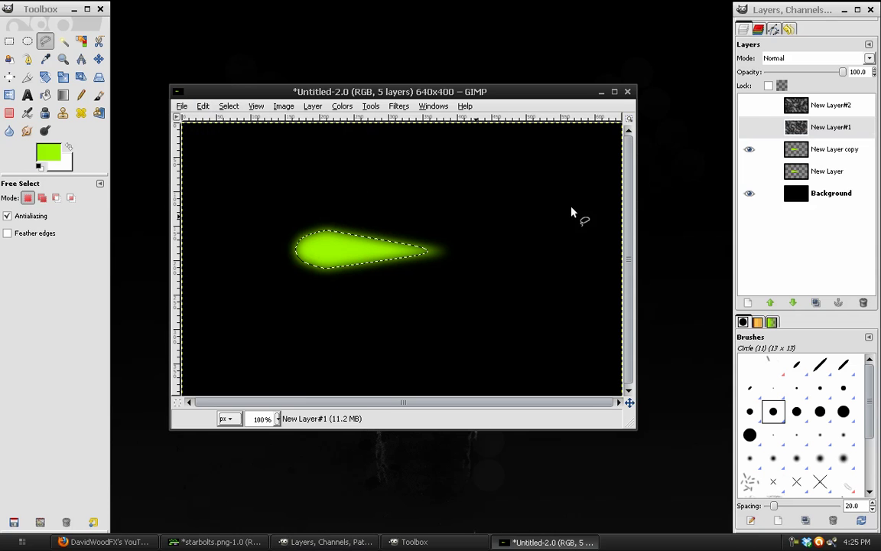
click(203, 106)
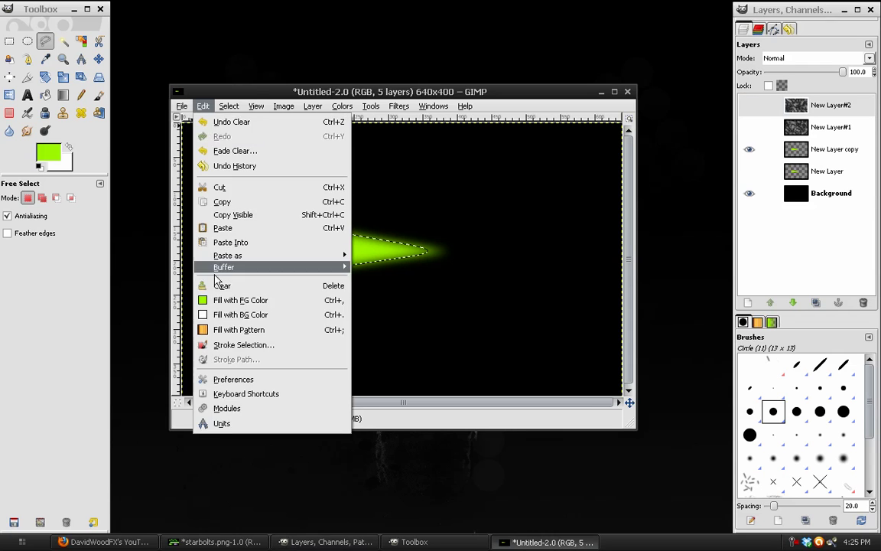
click(221, 285)
click(229, 105)
click(238, 136)
click(749, 149)
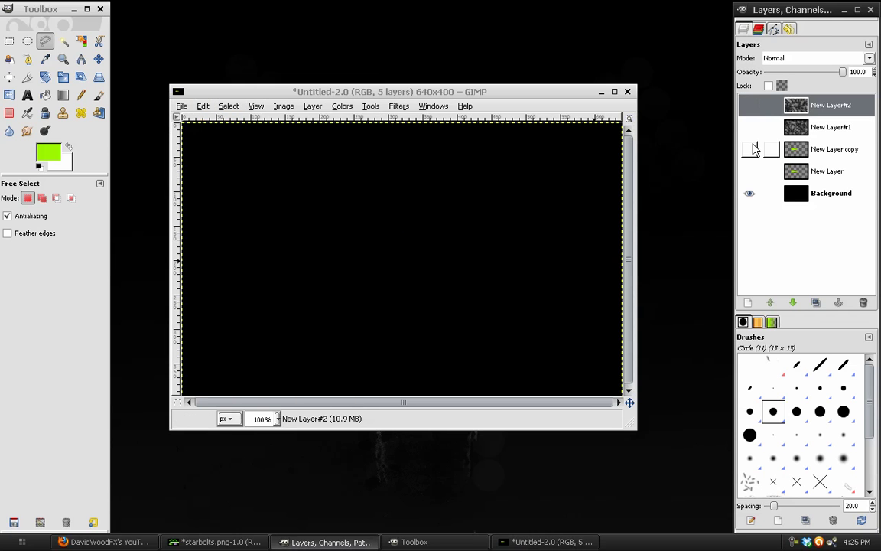
Step: Show the comet layer and set up Displace with New Layer#1 as both horizontal and vertical maps
click(752, 149)
click(830, 149)
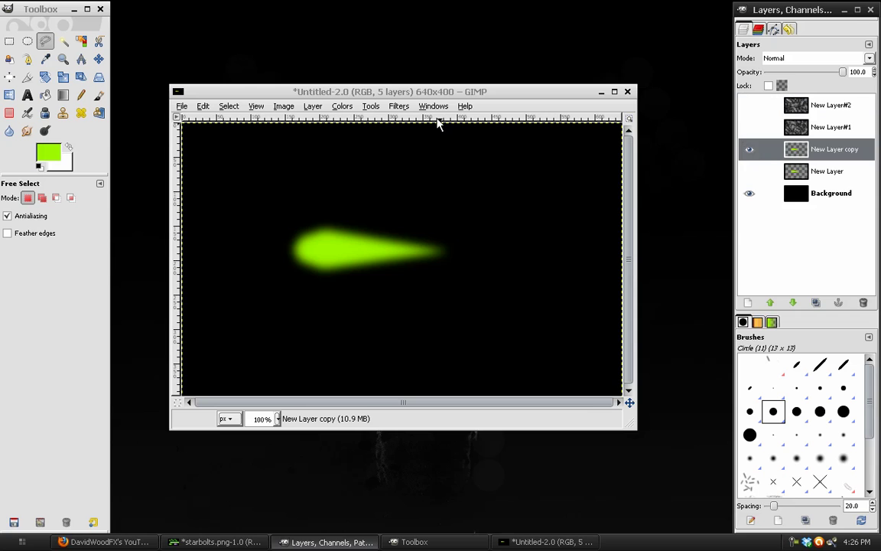
click(399, 105)
mouse_move(542, 315)
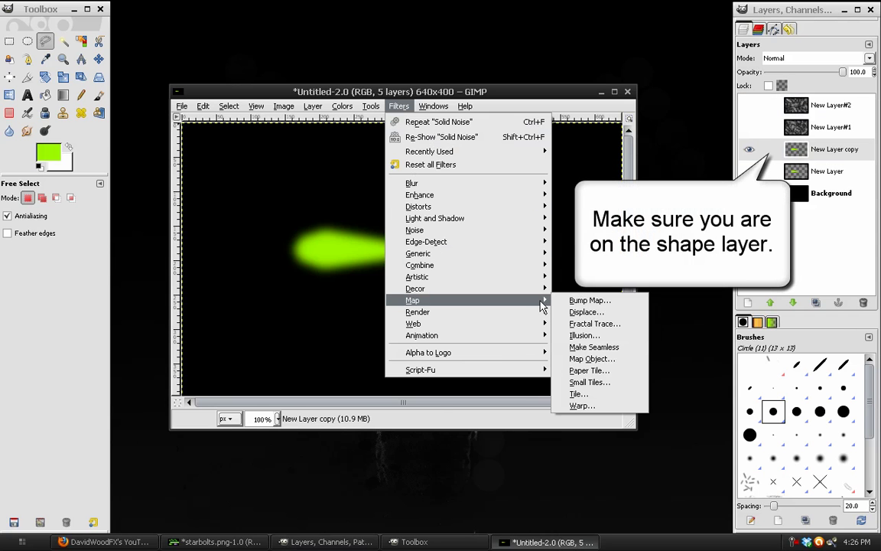
click(579, 312)
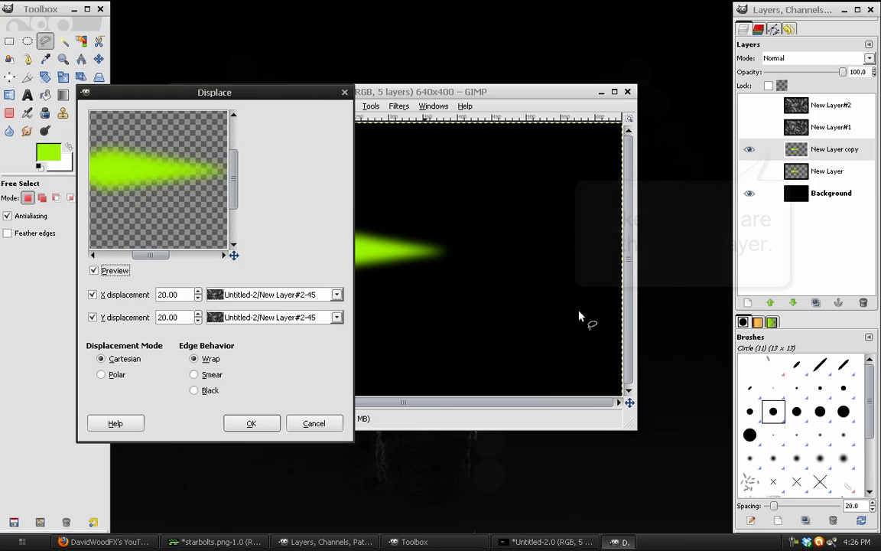
drag(149, 195, 174, 203)
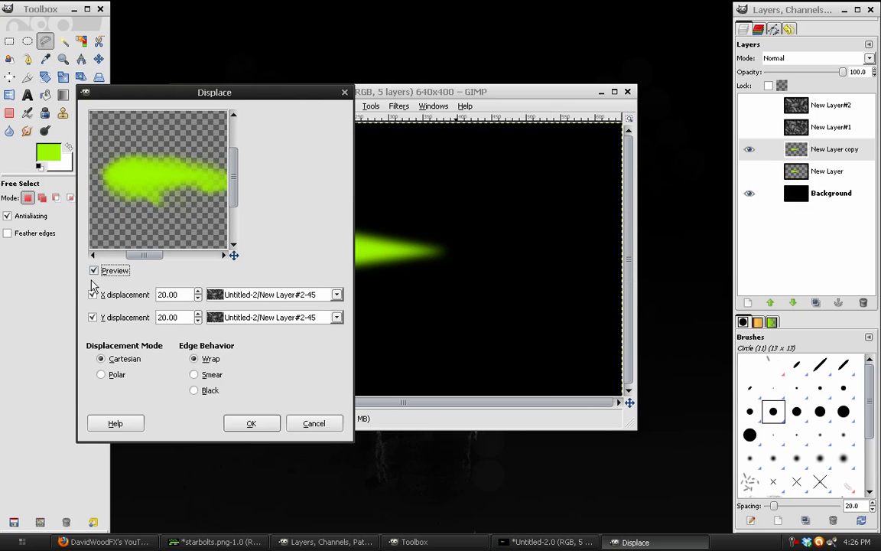
click(199, 300)
drag(187, 218, 177, 197)
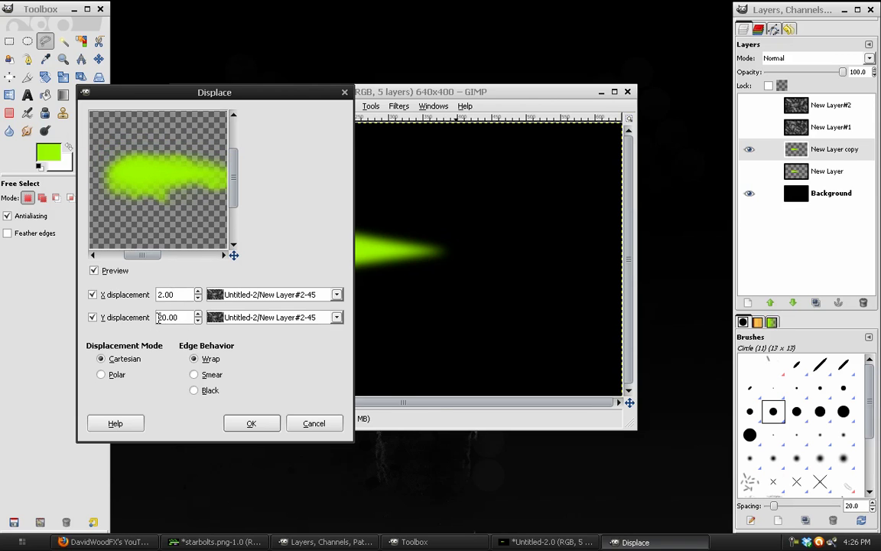
click(230, 294)
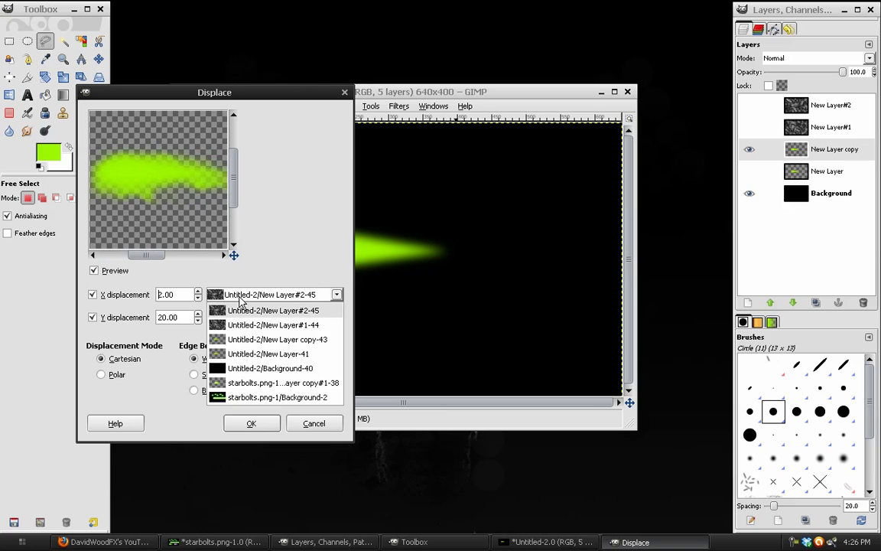
click(239, 325)
click(235, 317)
click(237, 347)
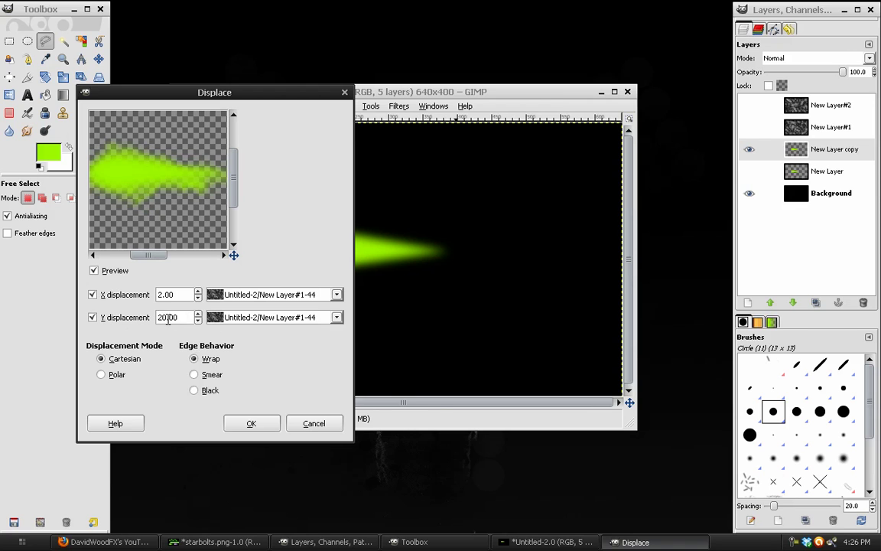
Step: Adjust the displacement to X 3.00 and Y 20.00 and apply it to the comet
drag(176, 207, 189, 207)
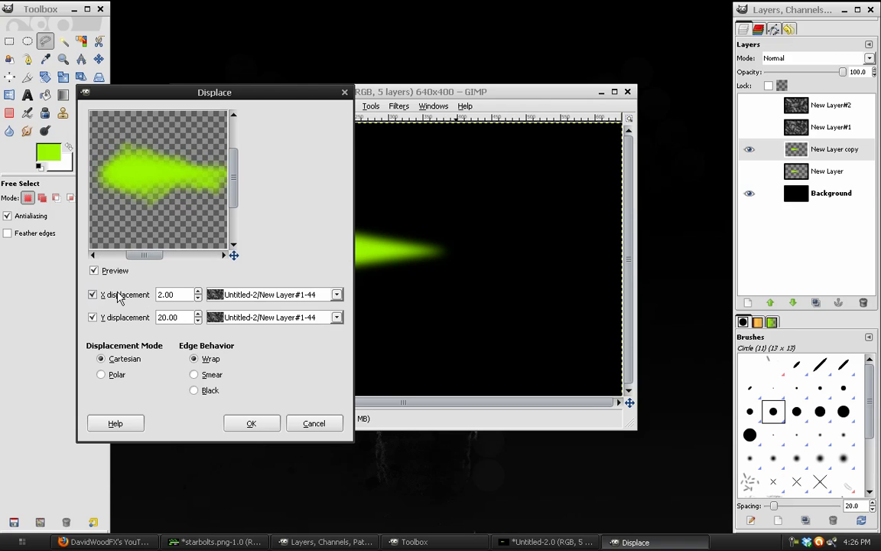
click(198, 291)
click(198, 292)
drag(153, 213, 161, 211)
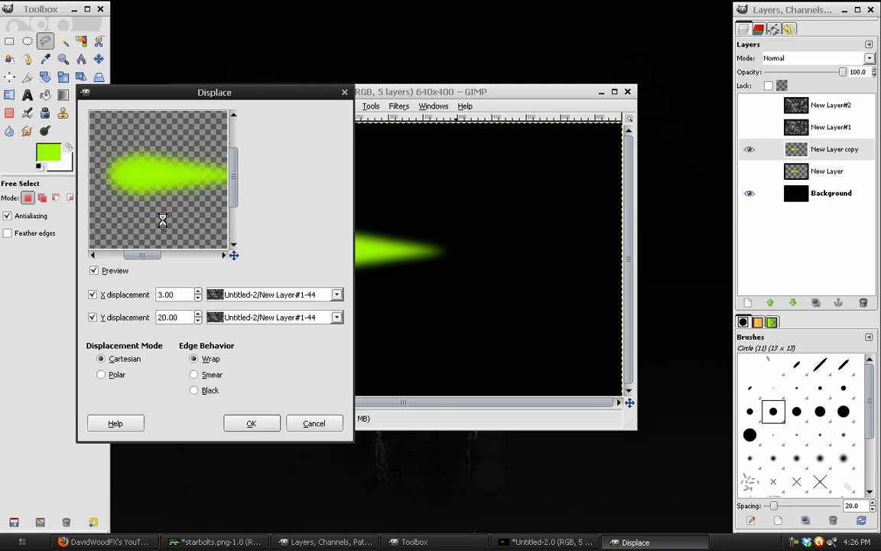
click(253, 425)
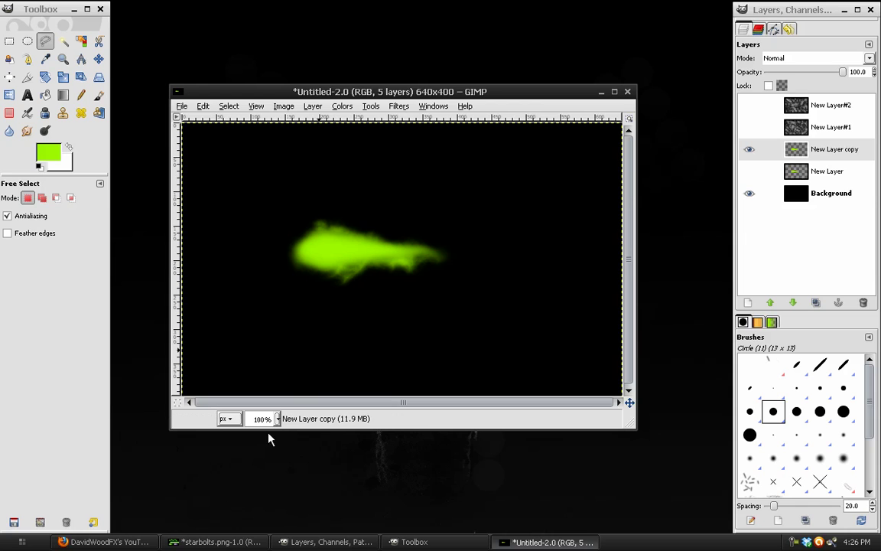
Step: Reopen the Displace filter and set the vertical displacement to -22
key(2)
drag(306, 356, 358, 335)
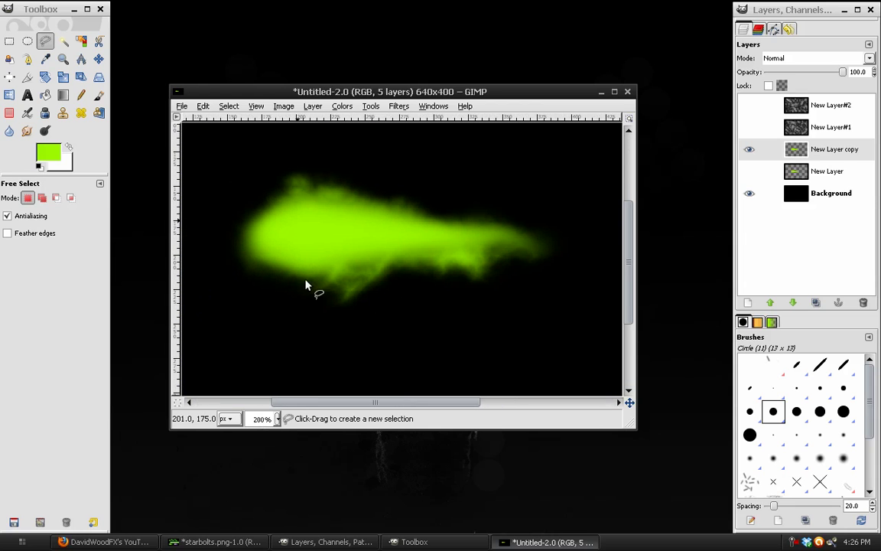
key(1)
click(399, 106)
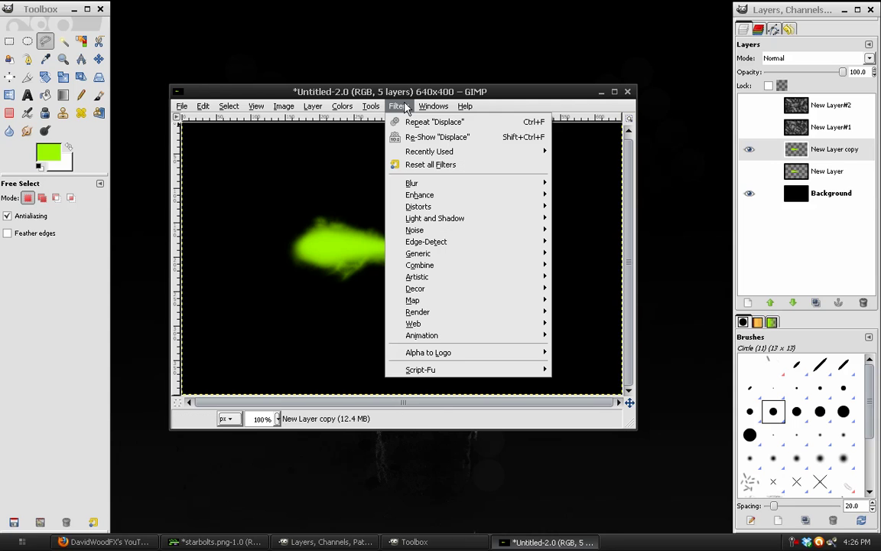
click(433, 137)
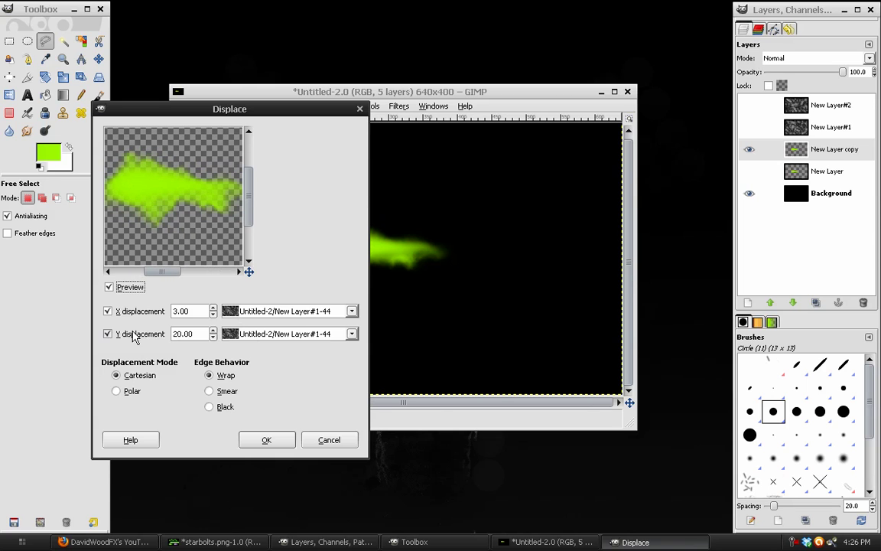
click(213, 338)
click(213, 338)
click(214, 338)
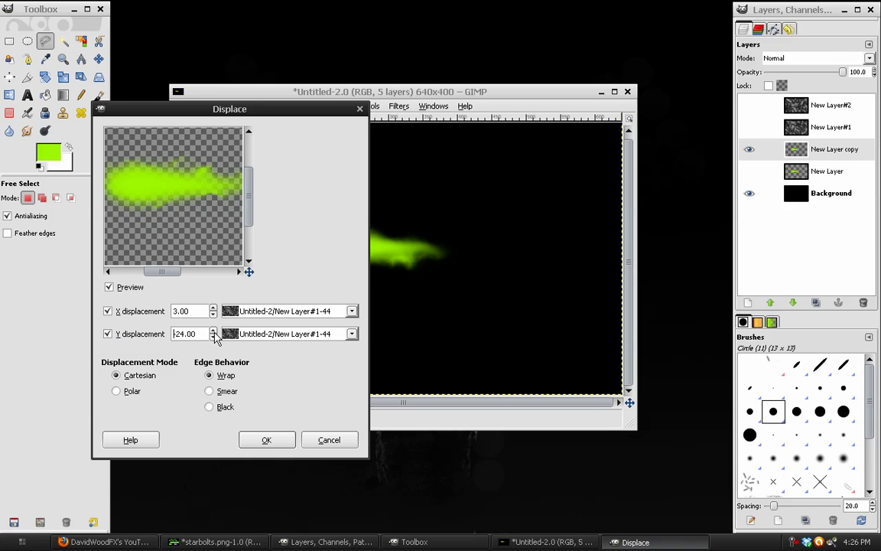
click(214, 330)
click(214, 337)
Step: Use New Layer#2 as the vertical displacement map too and apply the warp
click(214, 337)
click(214, 338)
scroll(260, 315, up, 1)
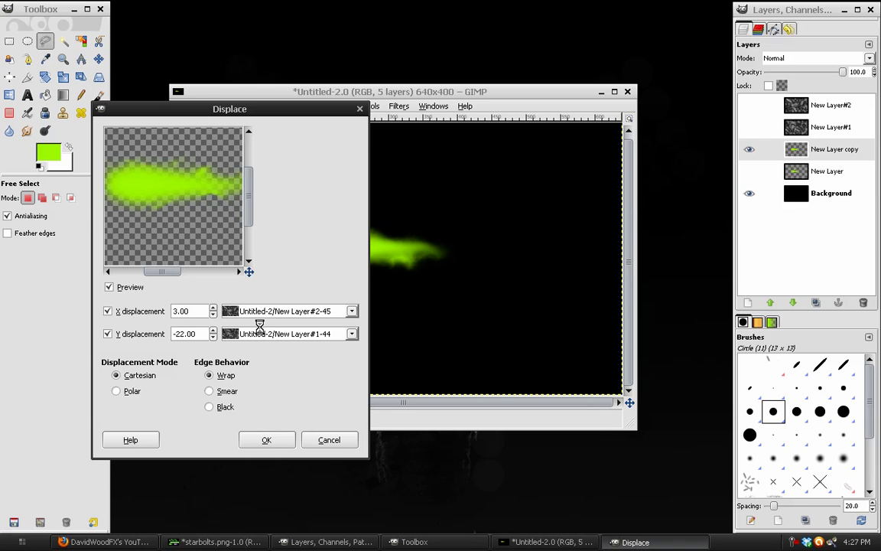
click(260, 333)
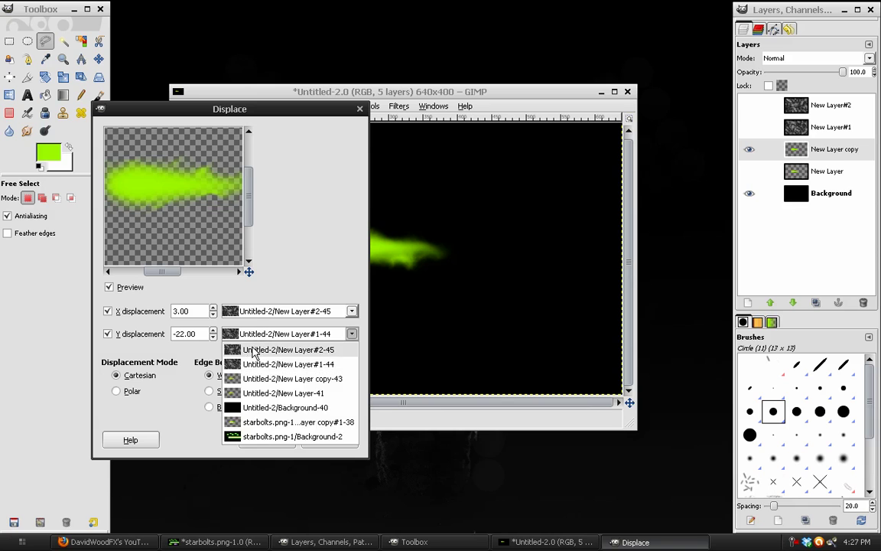
click(228, 316)
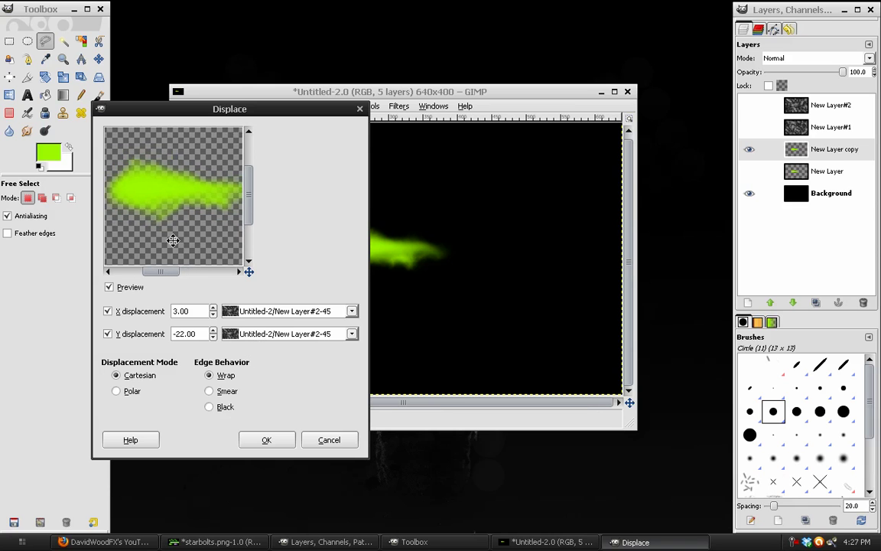
click(266, 440)
Step: Undo the accidental duplicate in Undo History so both bolt layers show again
click(749, 171)
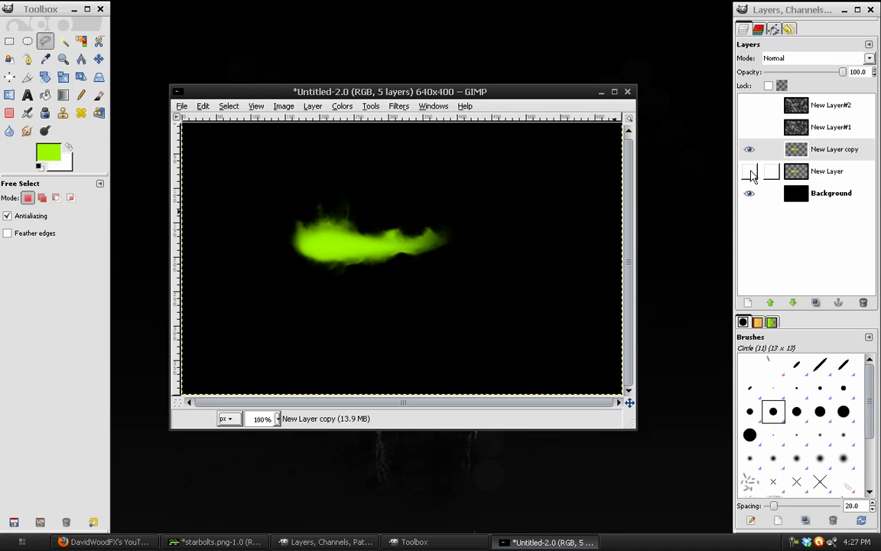
click(834, 175)
click(830, 150)
key(shift+e)
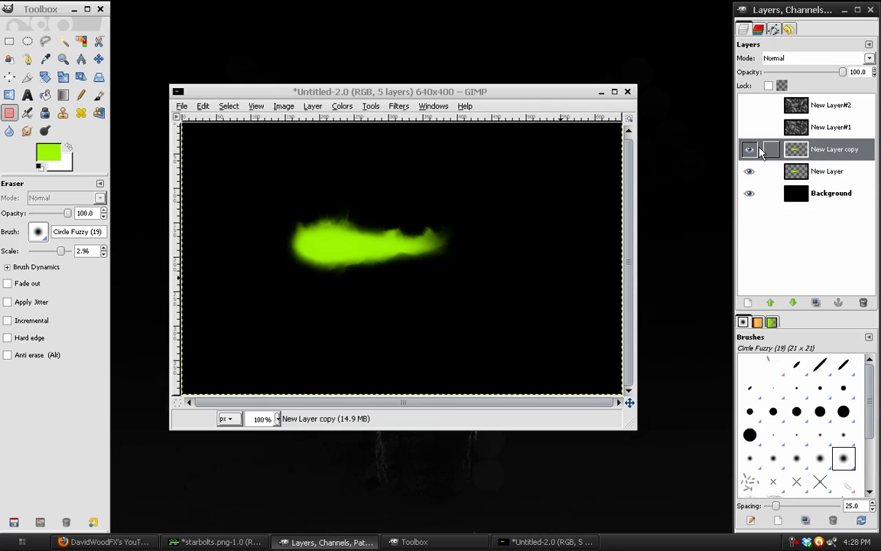
click(749, 172)
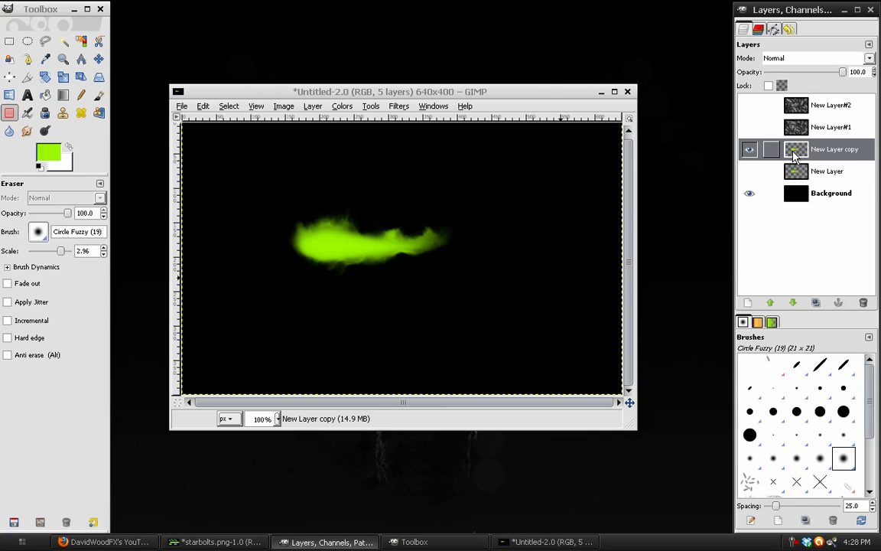
key(shift+ctrl+d)
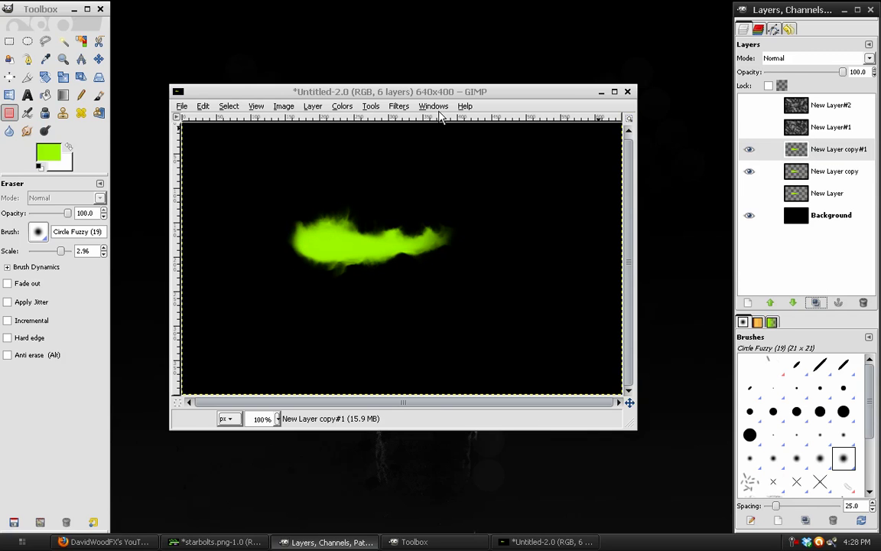
click(789, 29)
click(788, 236)
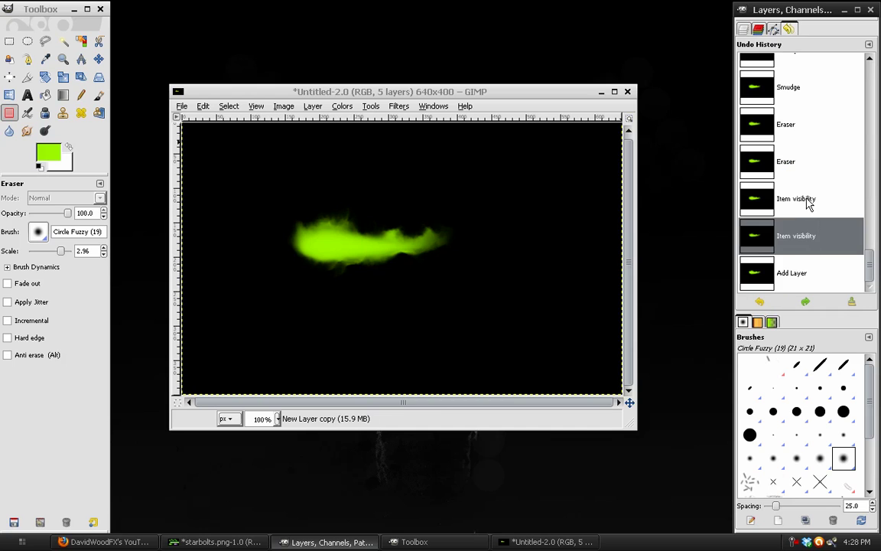
click(796, 201)
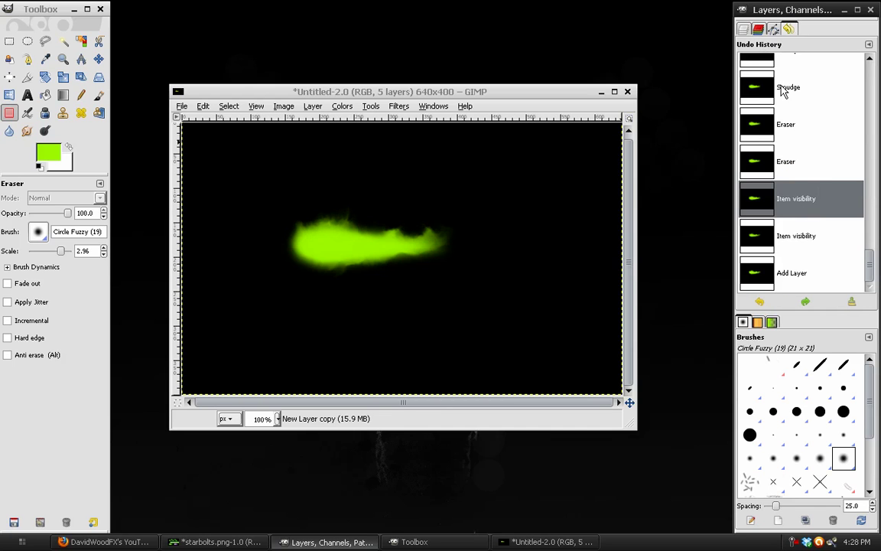
click(744, 30)
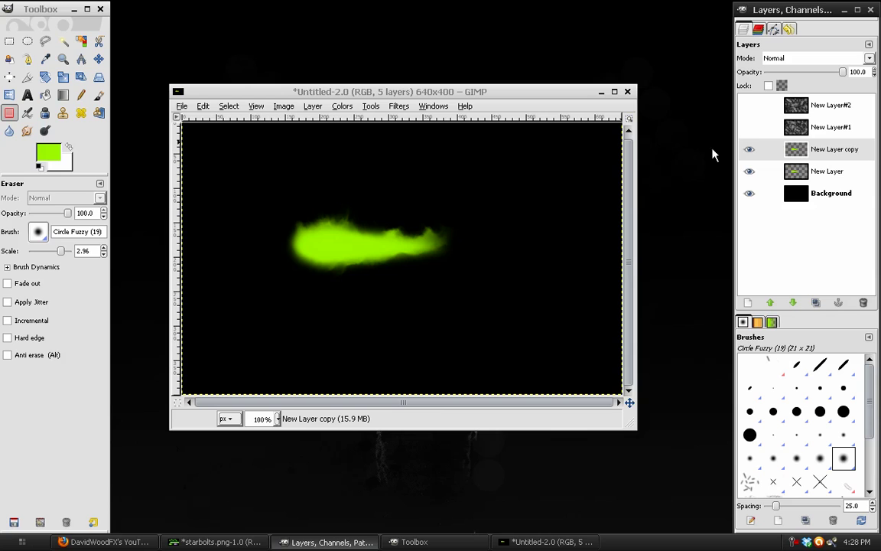
Step: Delete the New Layer copy layer and rename New Layer to Base
click(98, 59)
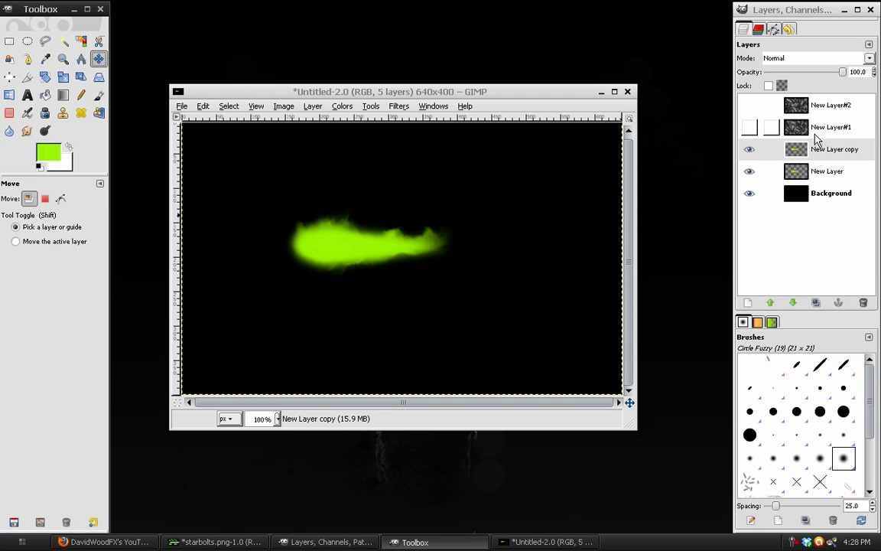
drag(817, 149, 863, 302)
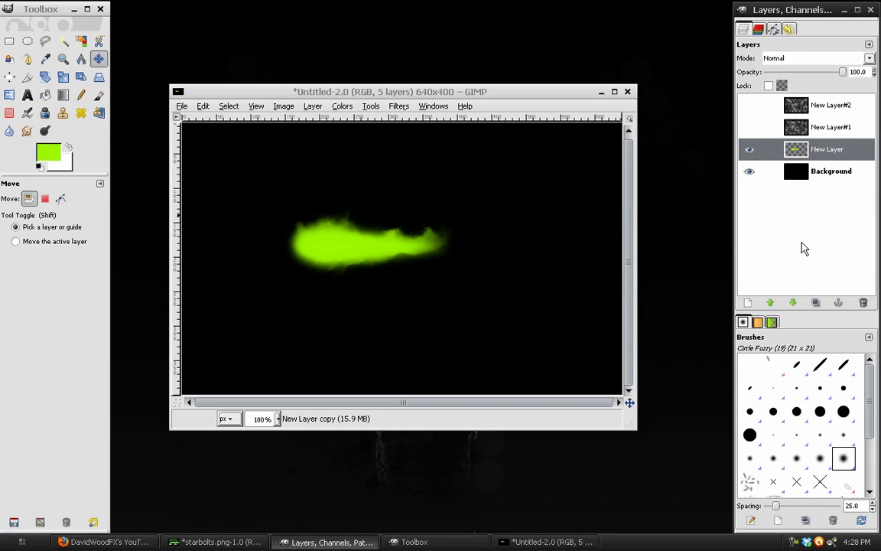
double_click(827, 149)
text(Base)
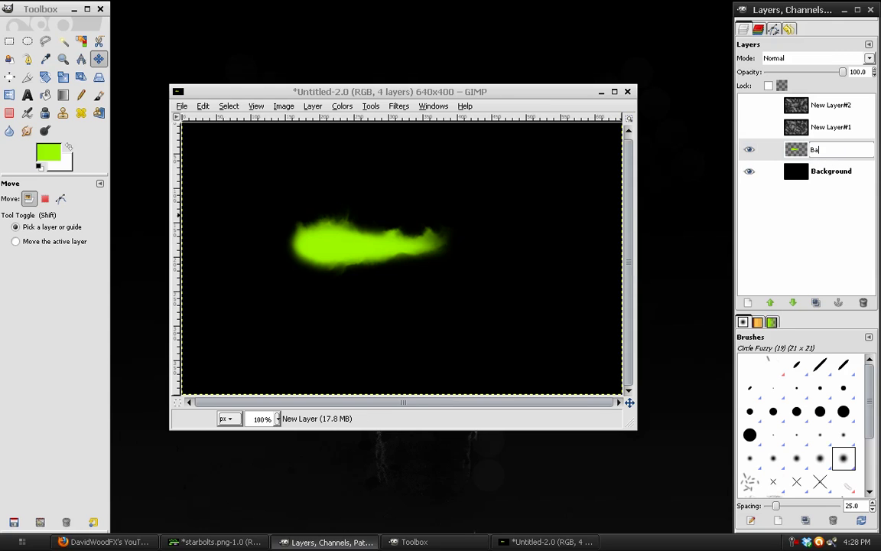
key(Return)
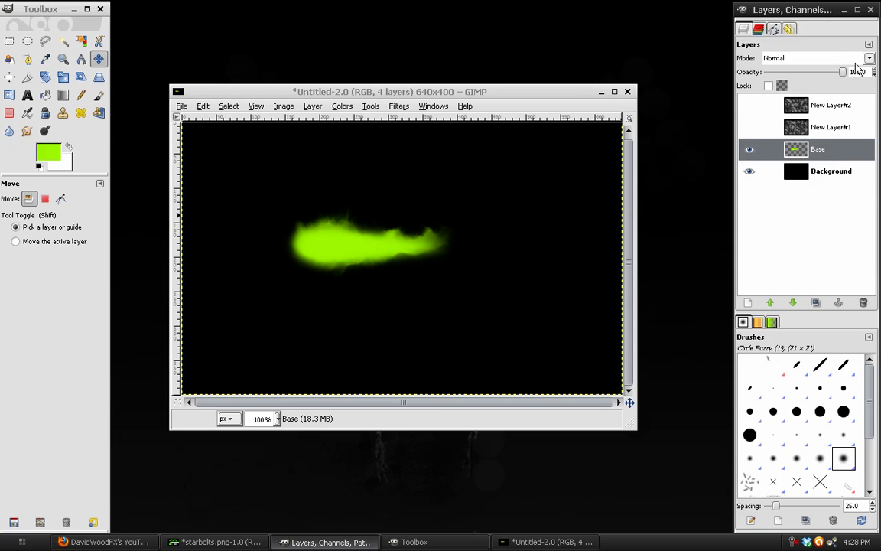
Step: Duplicate Base, naming the lower layer Glow and the upper copy Base
click(816, 303)
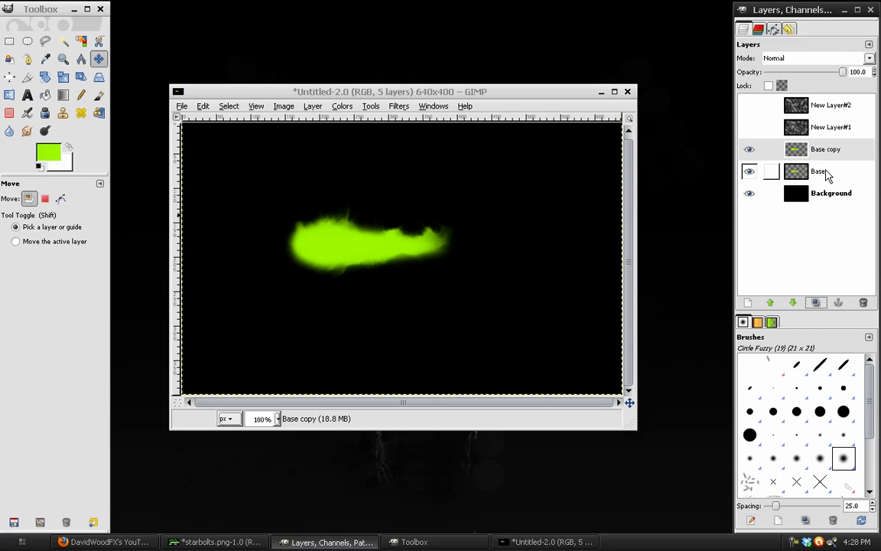
click(829, 176)
double_click(828, 173)
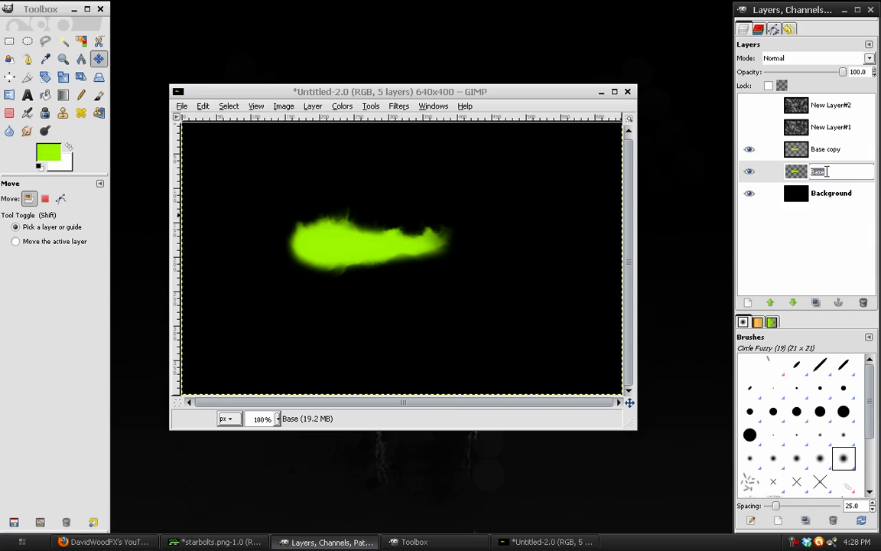
text(Glow)
key(Return)
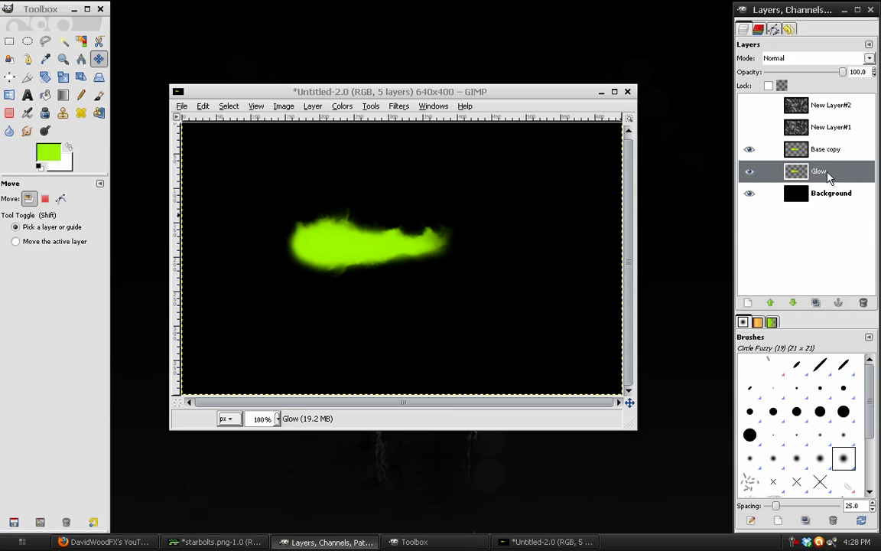
click(837, 150)
double_click(842, 149)
text(Base)
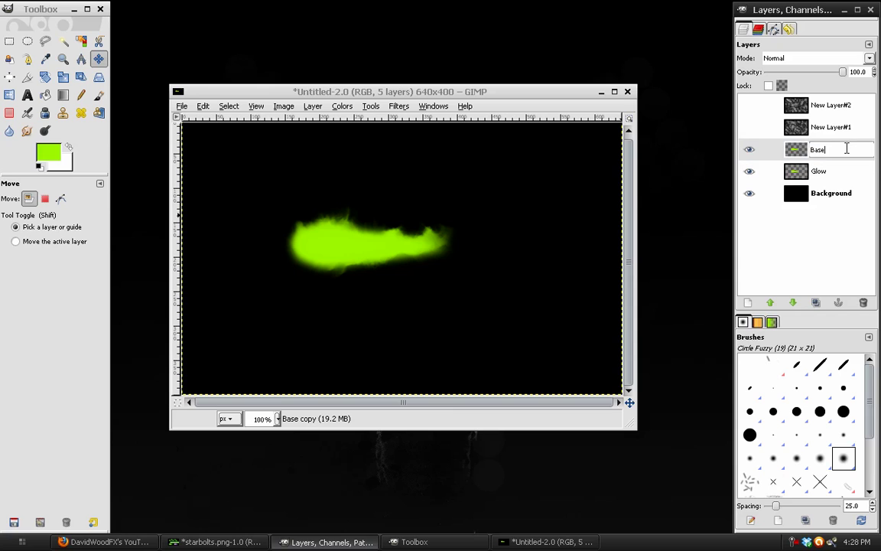
key(Return)
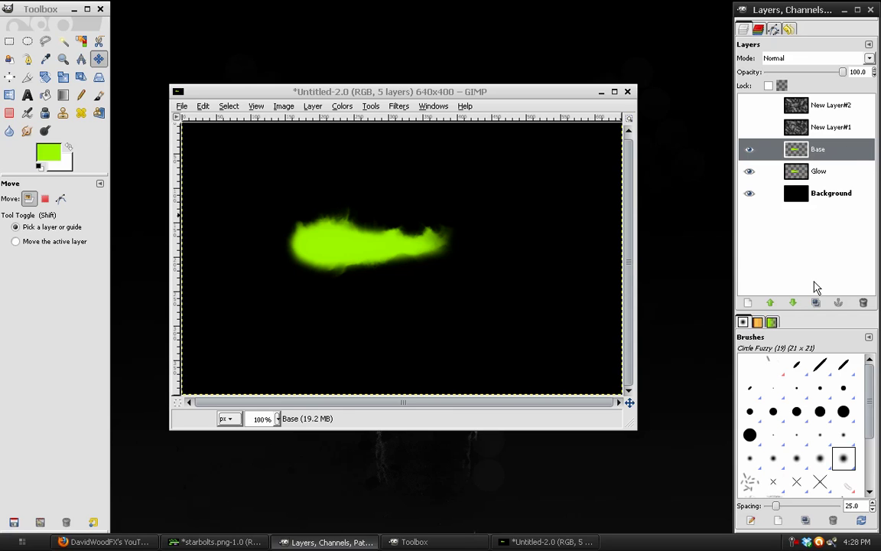
Step: Hide Base, lock Glow's alpha and set the foreground colour to green 17ff00
click(750, 149)
click(826, 165)
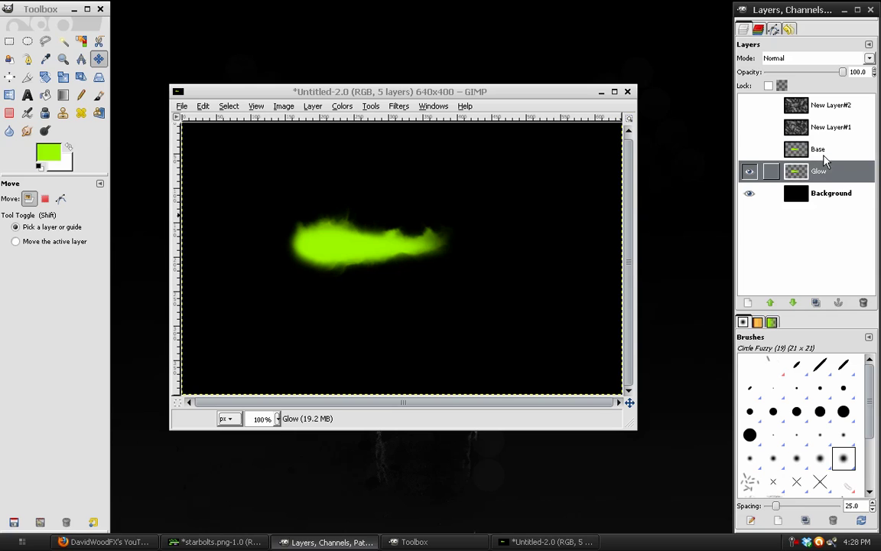
click(768, 85)
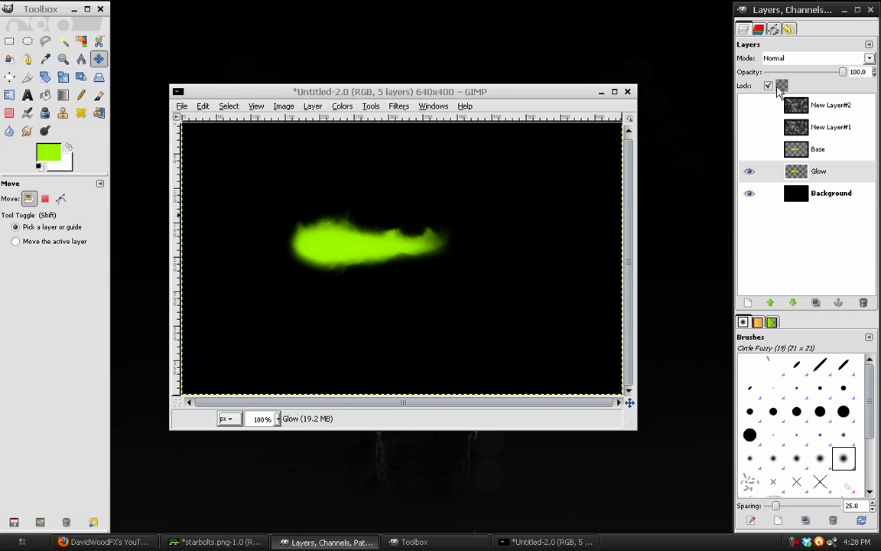
click(46, 159)
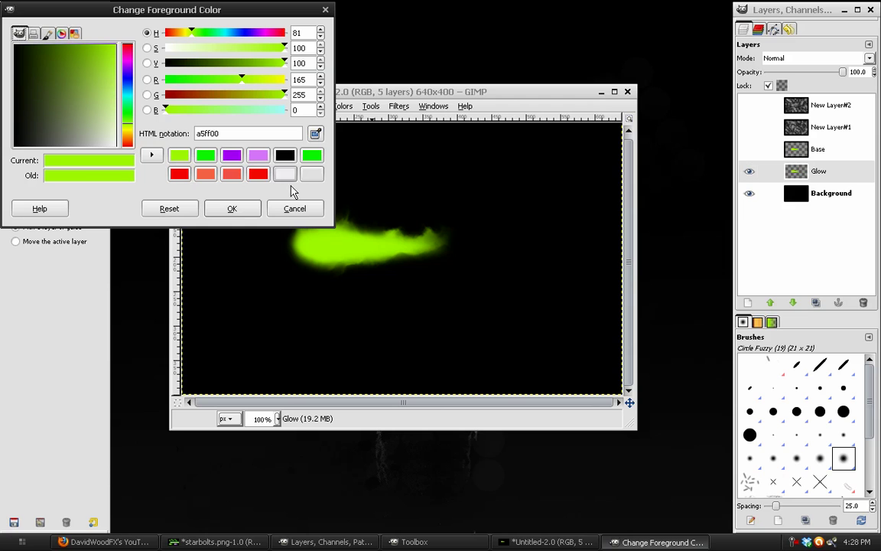
click(207, 156)
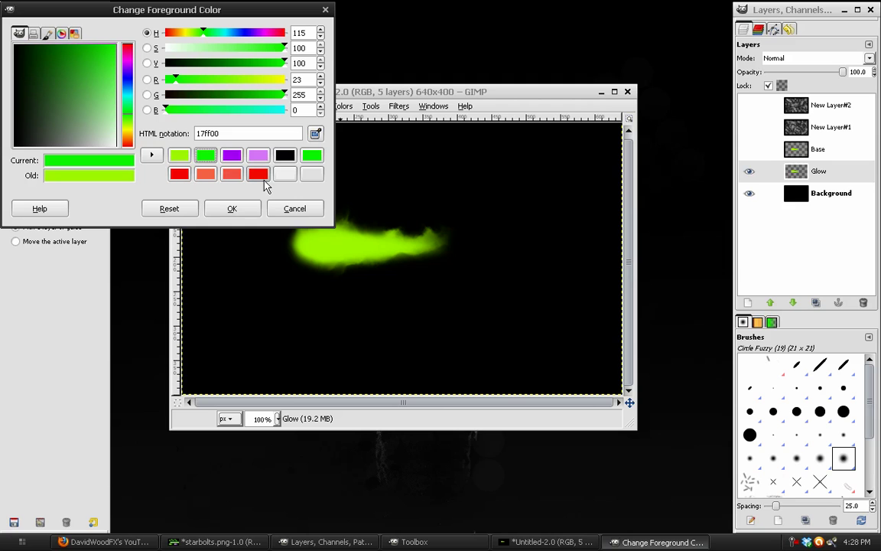
click(232, 156)
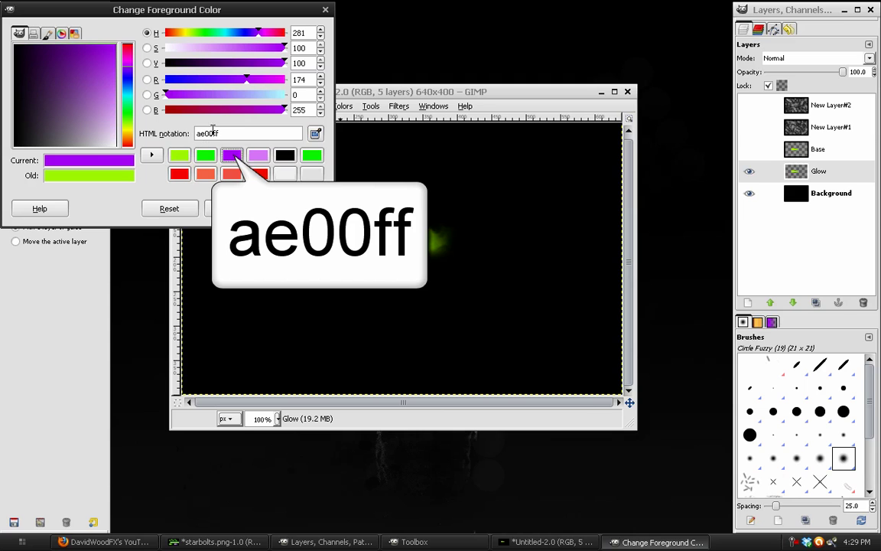
click(206, 157)
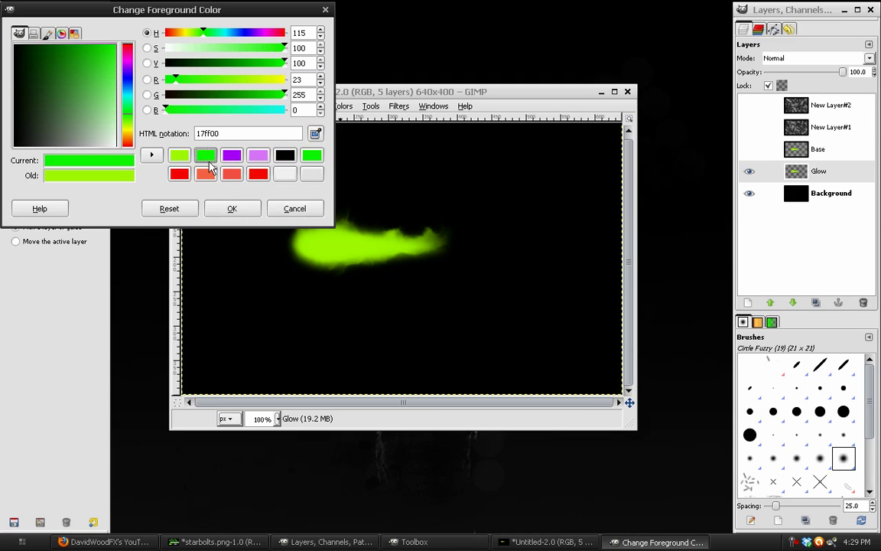
click(235, 209)
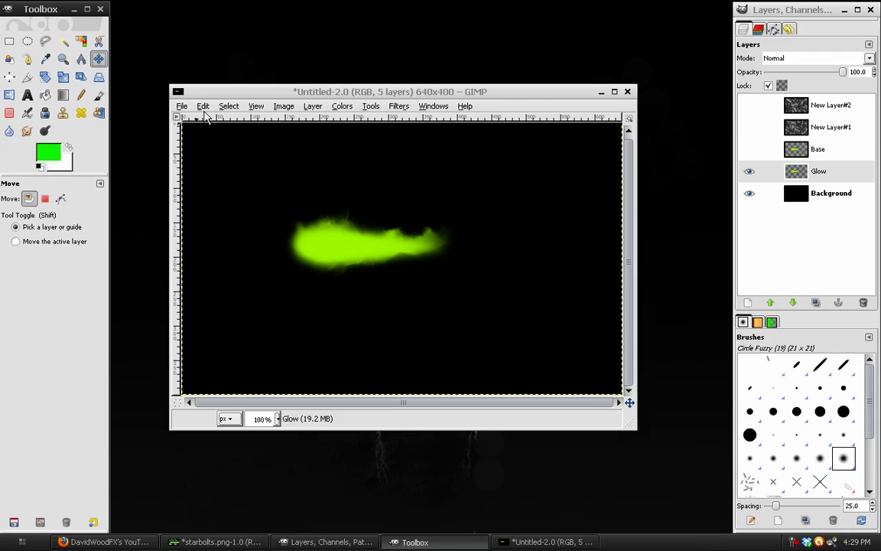
Step: Fill the Glow bolt with the green, unlock its alpha and show Base again
click(203, 107)
click(214, 299)
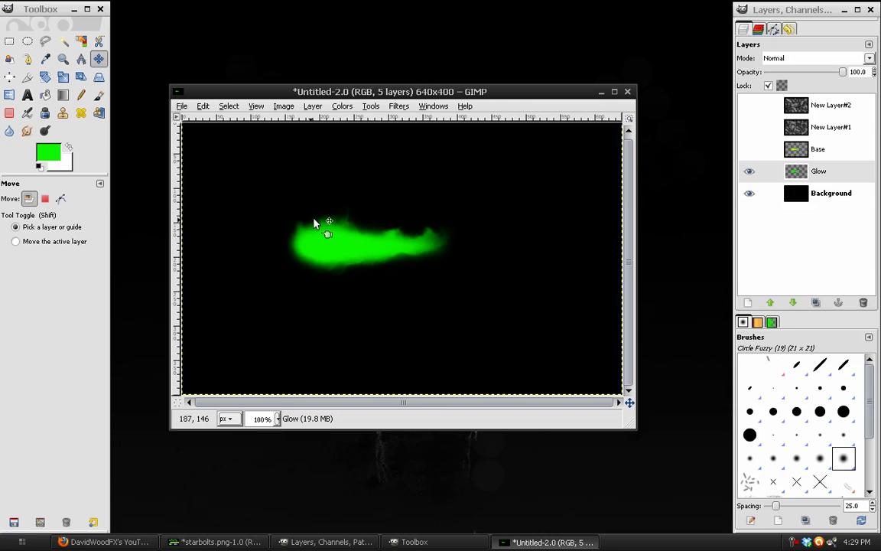
click(768, 85)
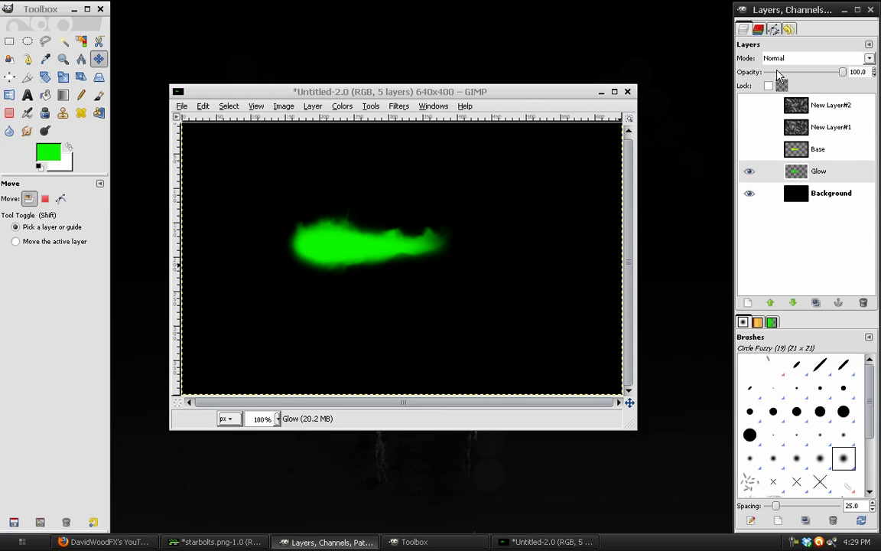
click(749, 150)
click(749, 171)
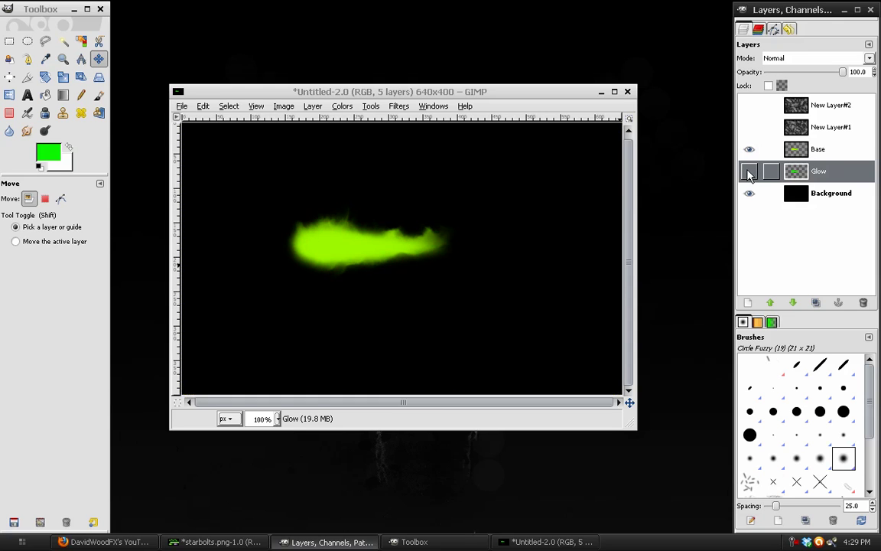
click(749, 172)
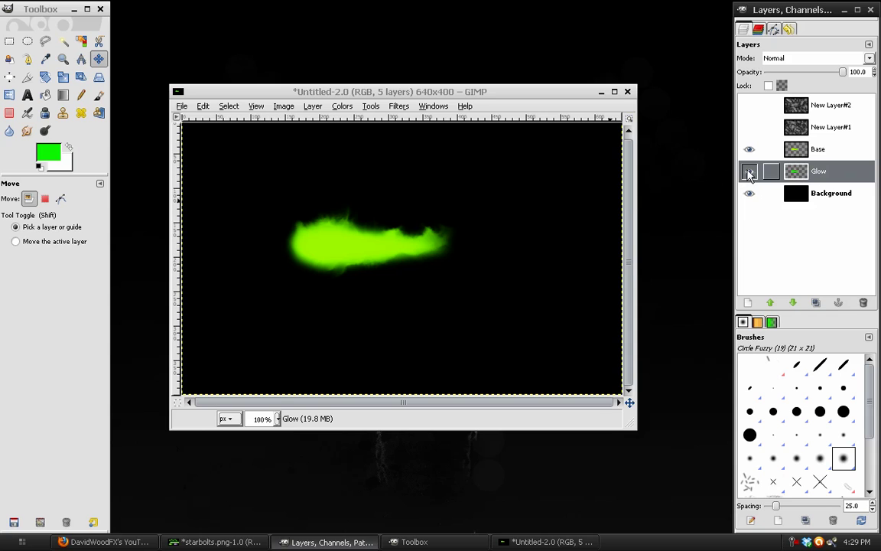
click(749, 171)
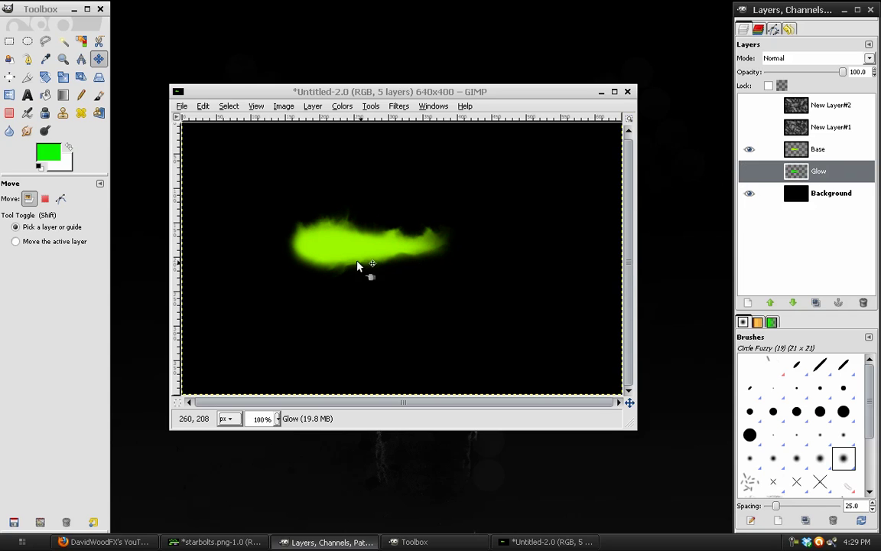
click(749, 172)
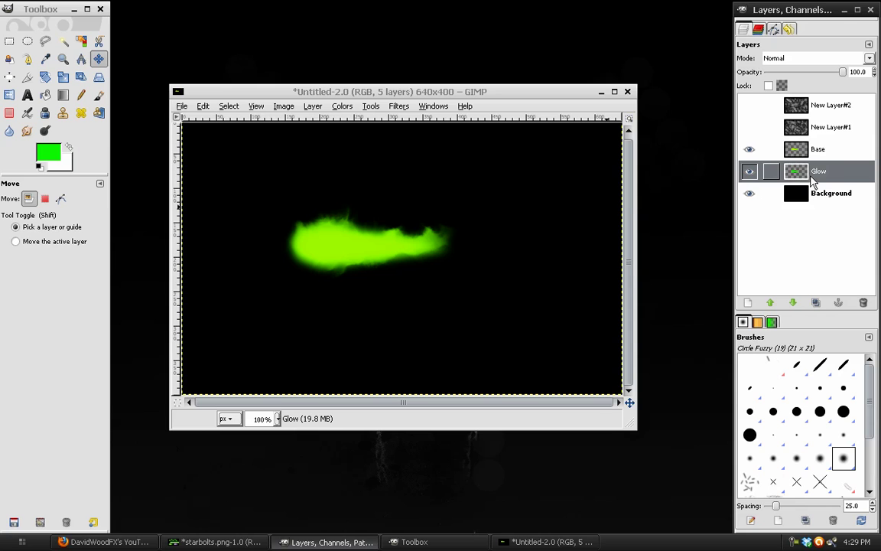
Step: Rerun Gaussian Blur on Glow with 50 px horizontal and vertical radius
click(399, 105)
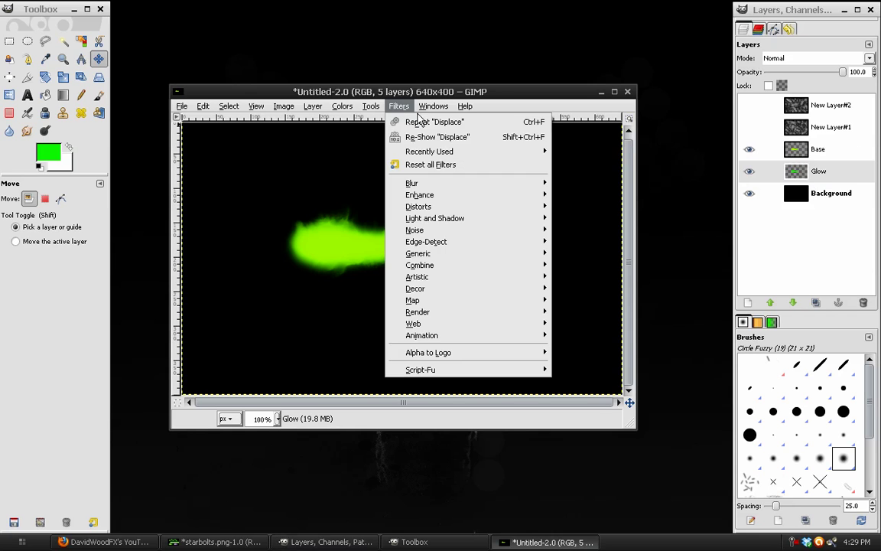
mouse_move(539, 151)
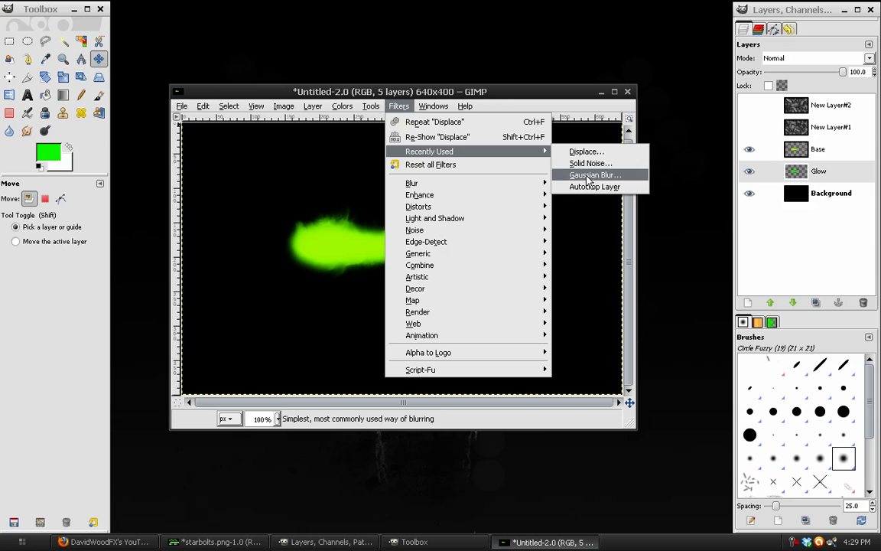
click(589, 175)
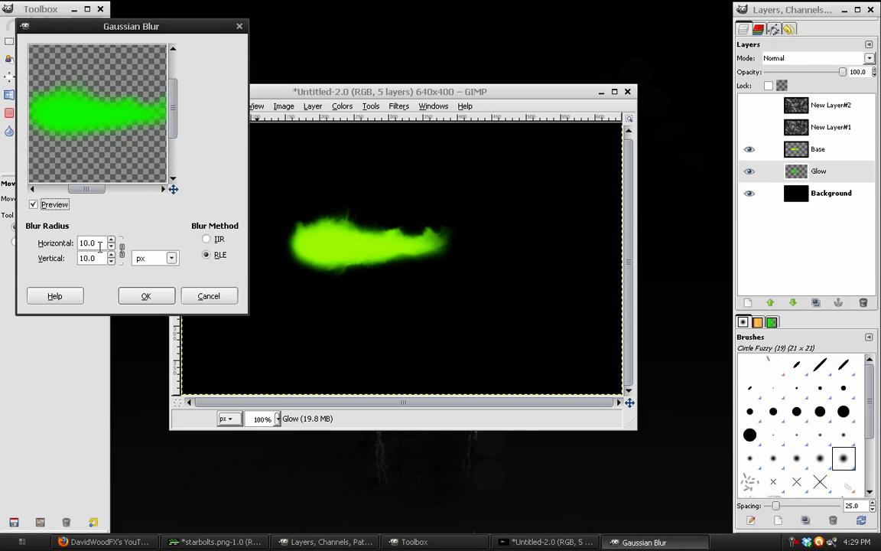
key(Tab)
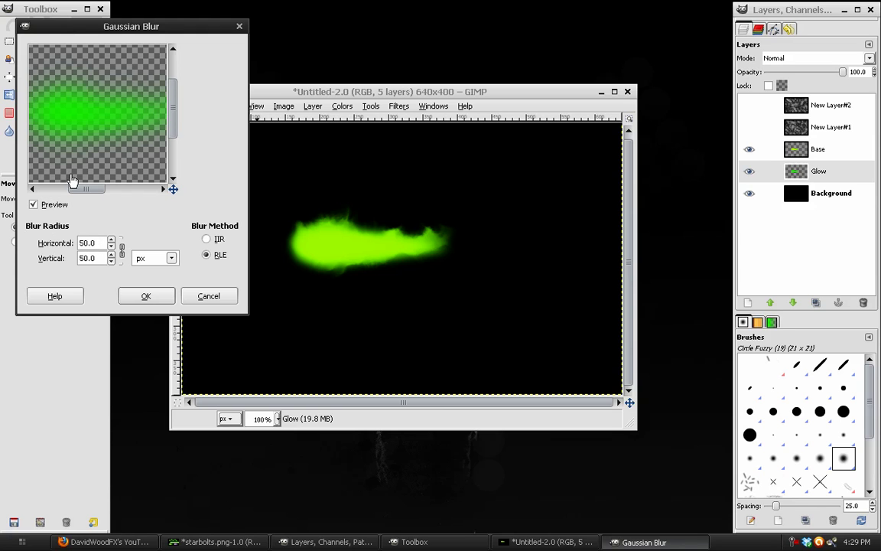
drag(61, 157, 113, 178)
click(144, 296)
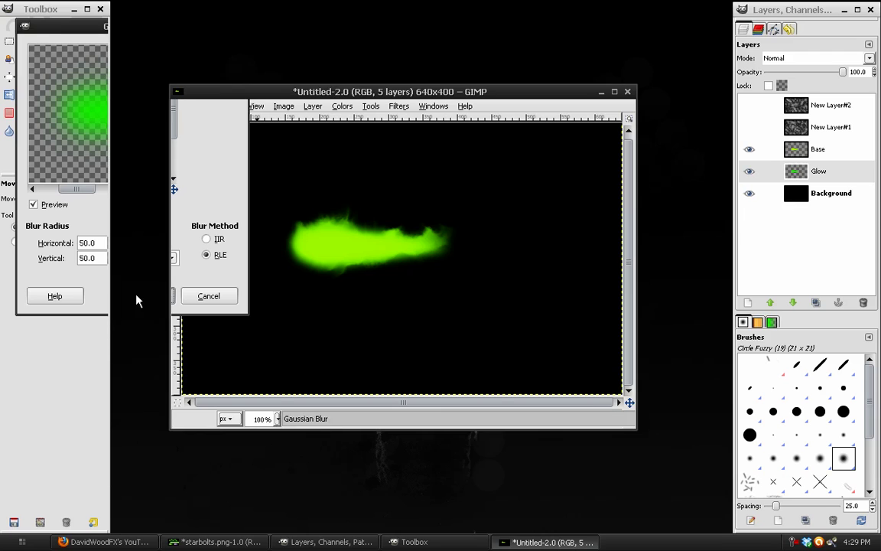
Step: Create New Layer and New Layer#3 above Base, both filled with transparency
click(840, 149)
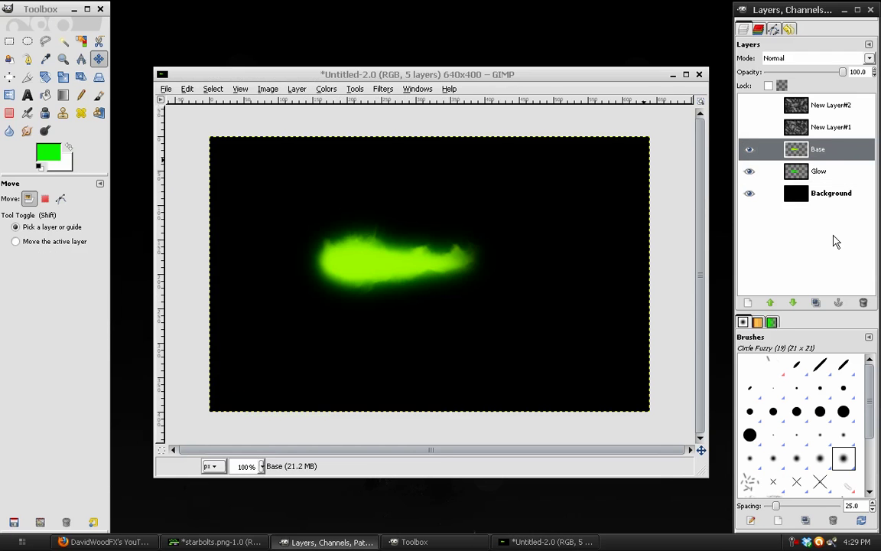
click(754, 301)
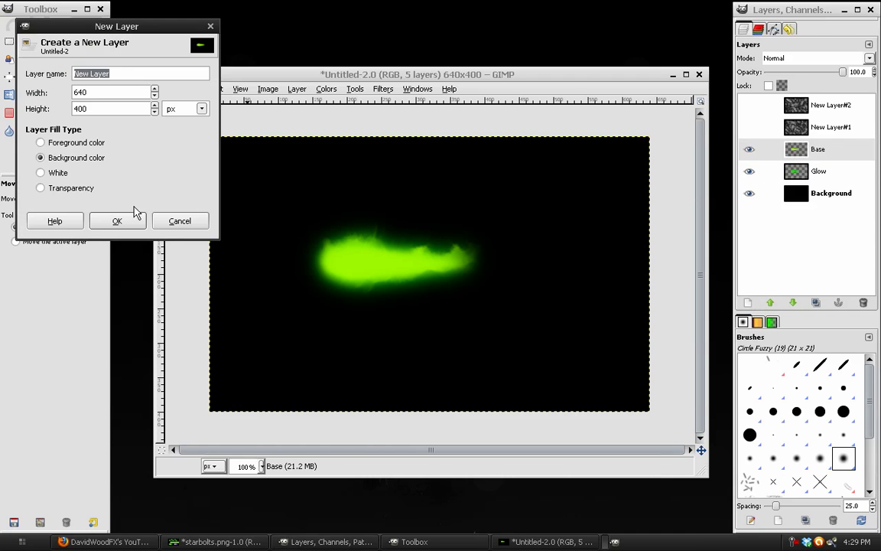
click(70, 188)
click(117, 221)
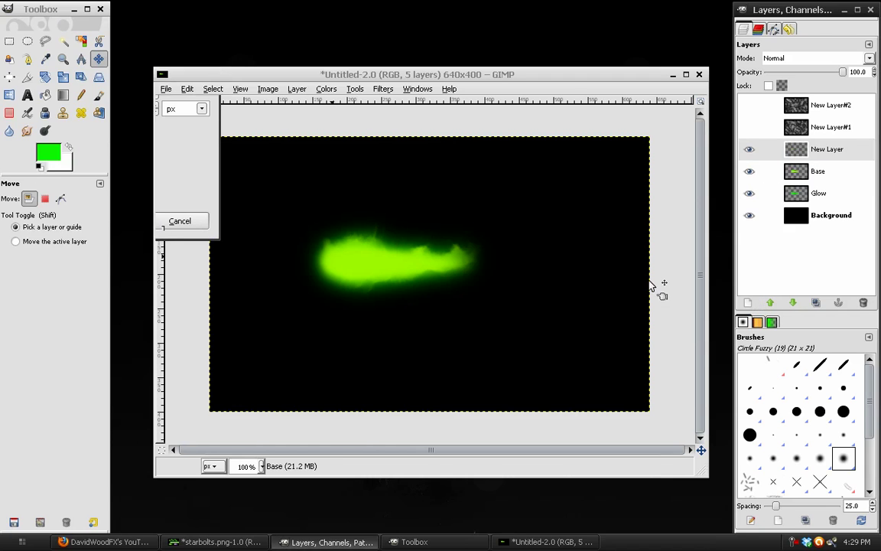
key(shift+ctrl+n)
click(132, 238)
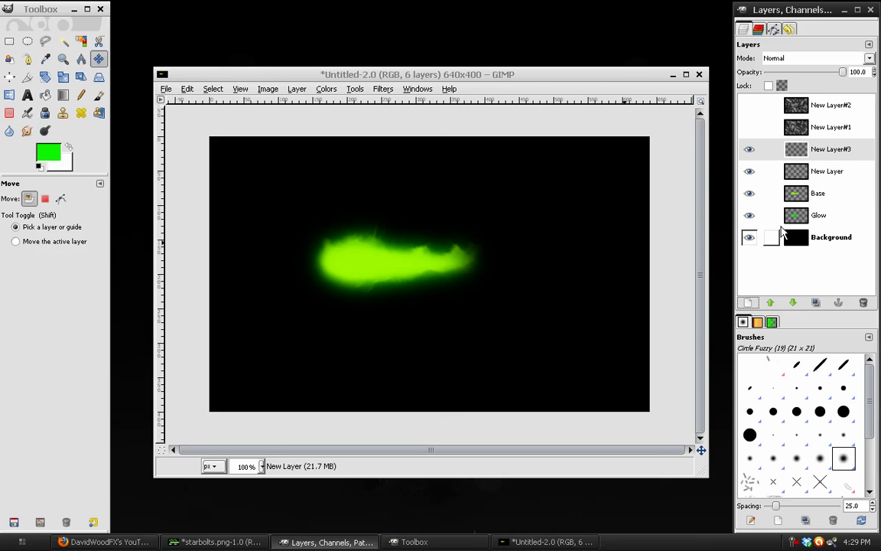
click(812, 196)
Step: Load Base's alpha as a selection and shrink it by 10 px
right_click(806, 200)
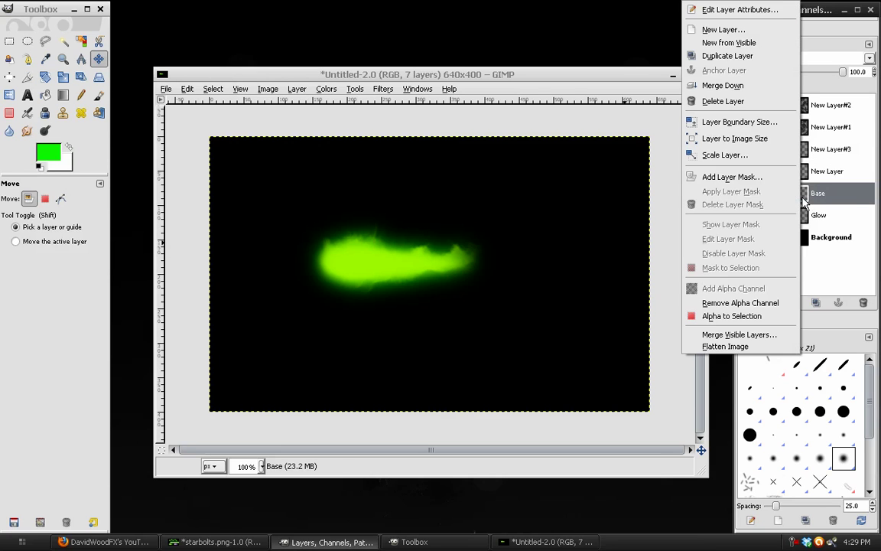
click(772, 313)
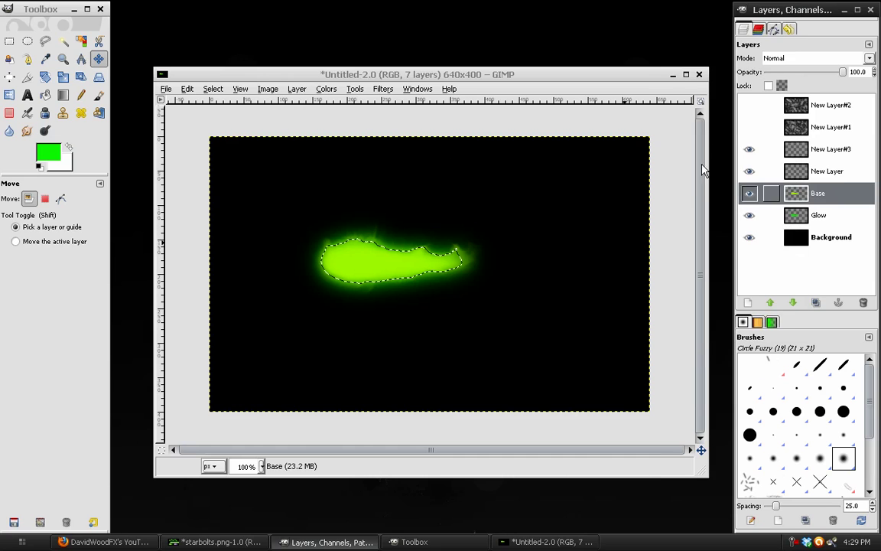
click(208, 91)
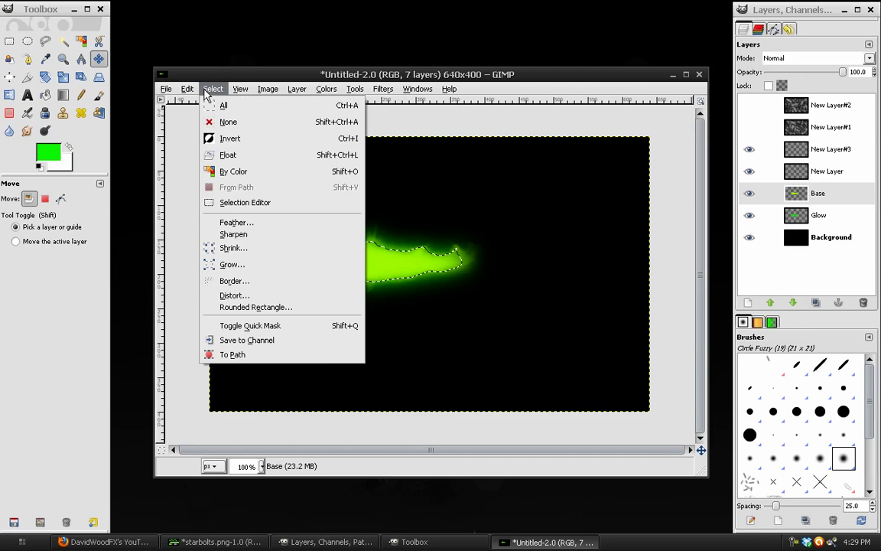
click(233, 248)
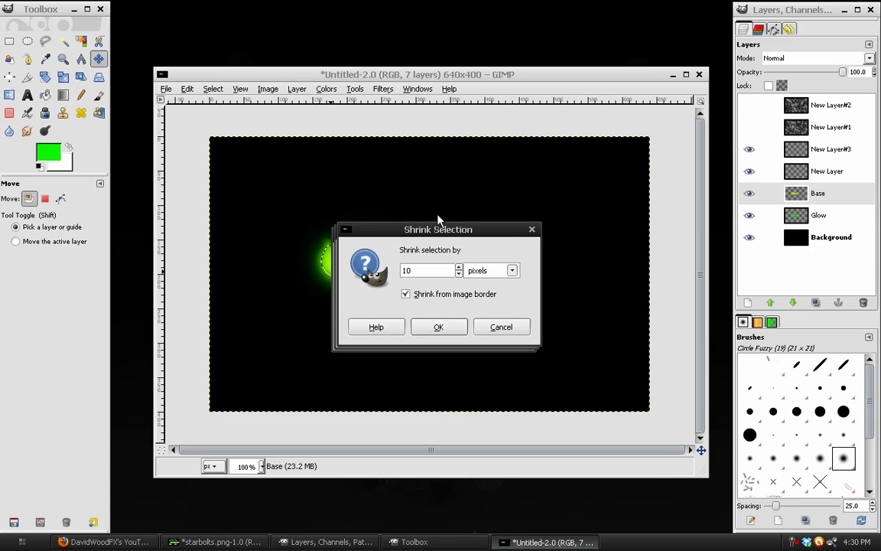
drag(436, 233, 607, 109)
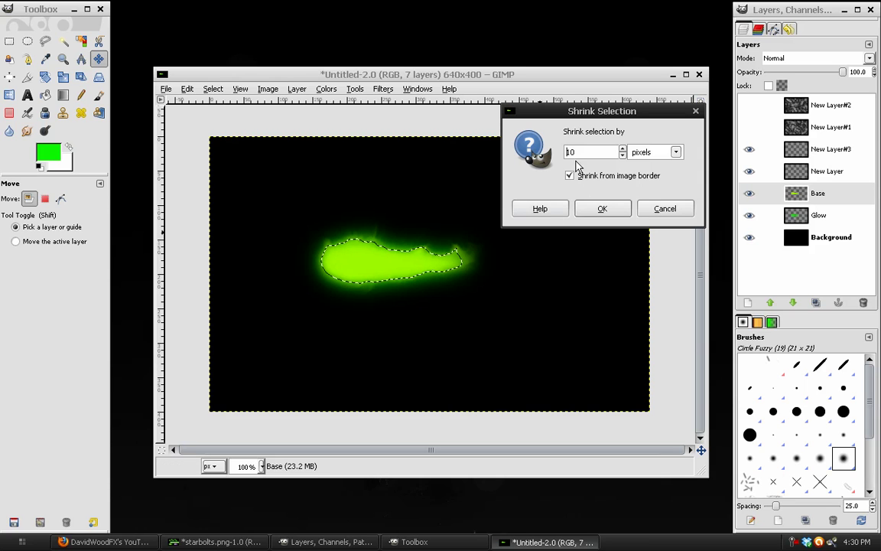
drag(588, 113, 591, 165)
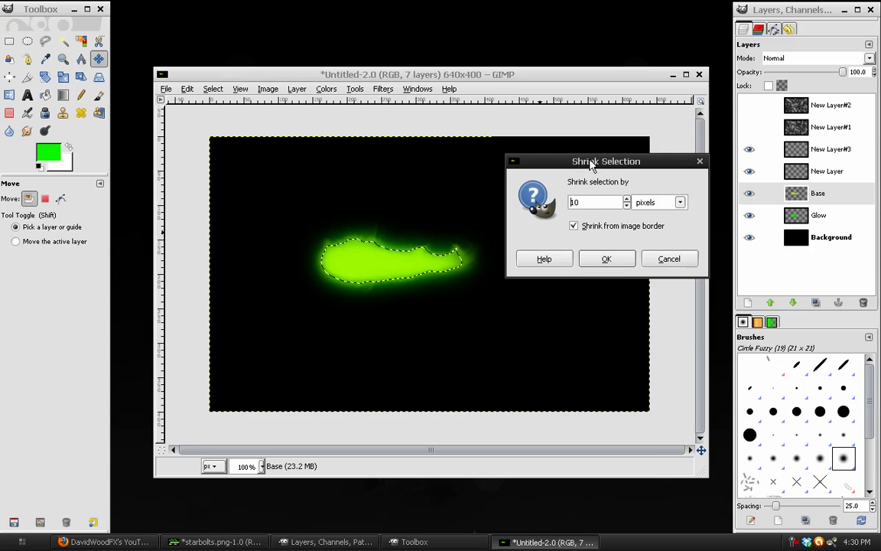
click(608, 257)
Step: Fill the shrunken selection on New Layer with white
click(788, 170)
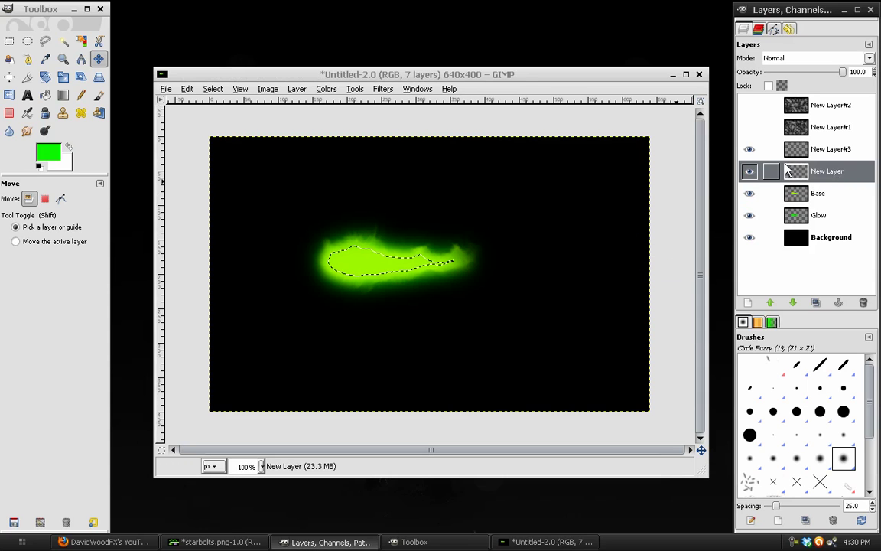
click(187, 89)
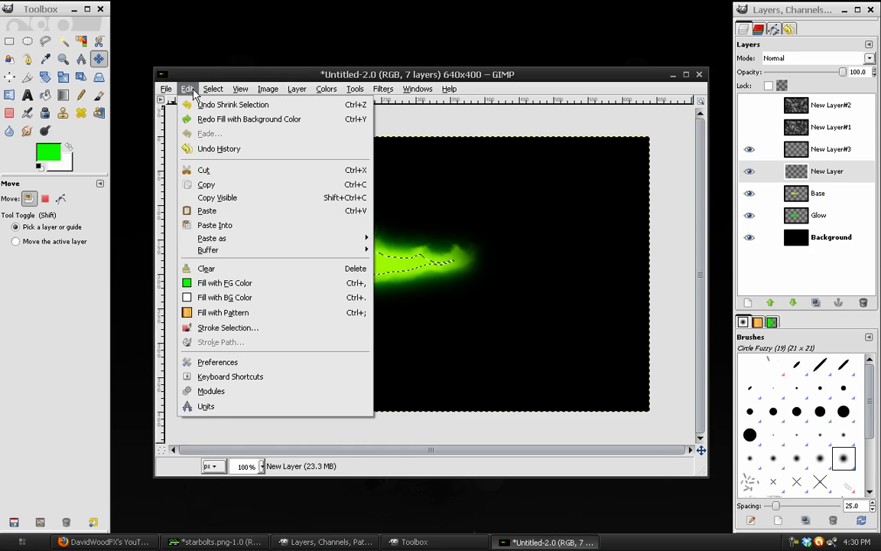
click(234, 297)
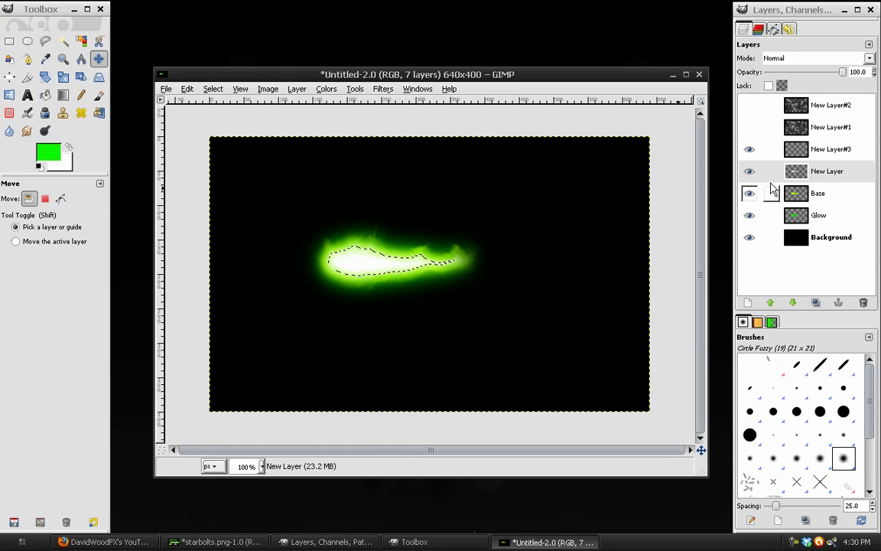
Step: Shrink the selection another 5 px and clear that area on New Layer#3
click(214, 88)
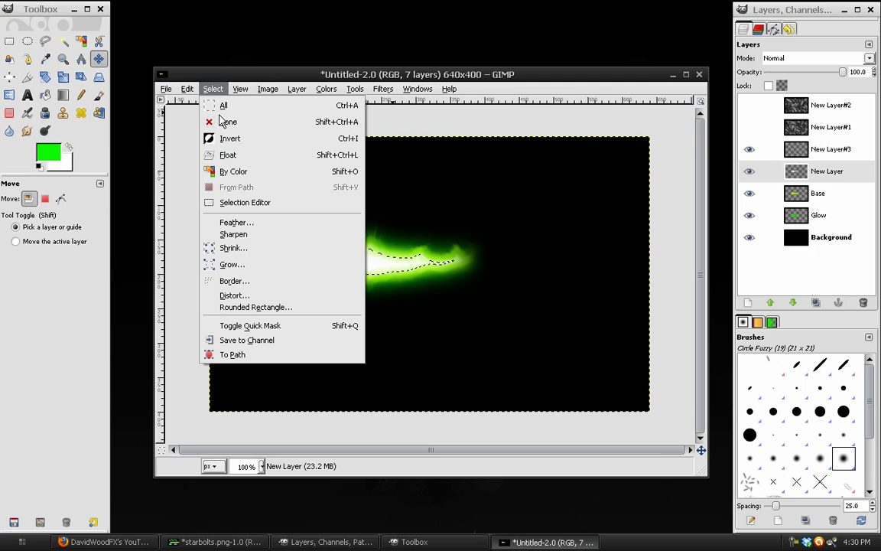
click(233, 248)
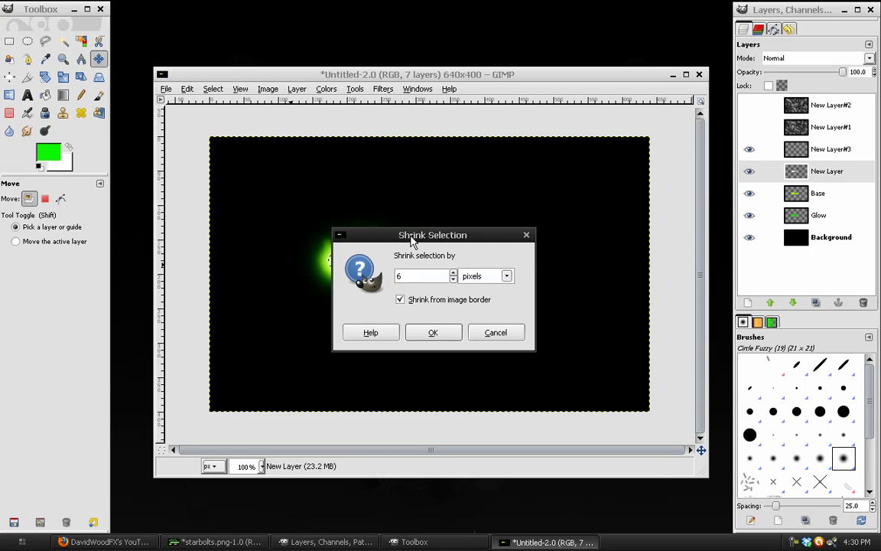
drag(411, 241, 493, 180)
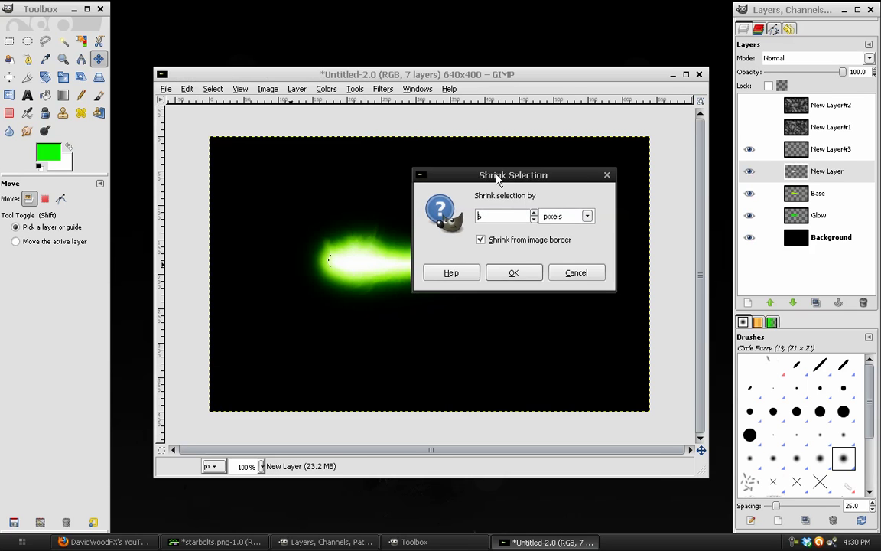
click(514, 272)
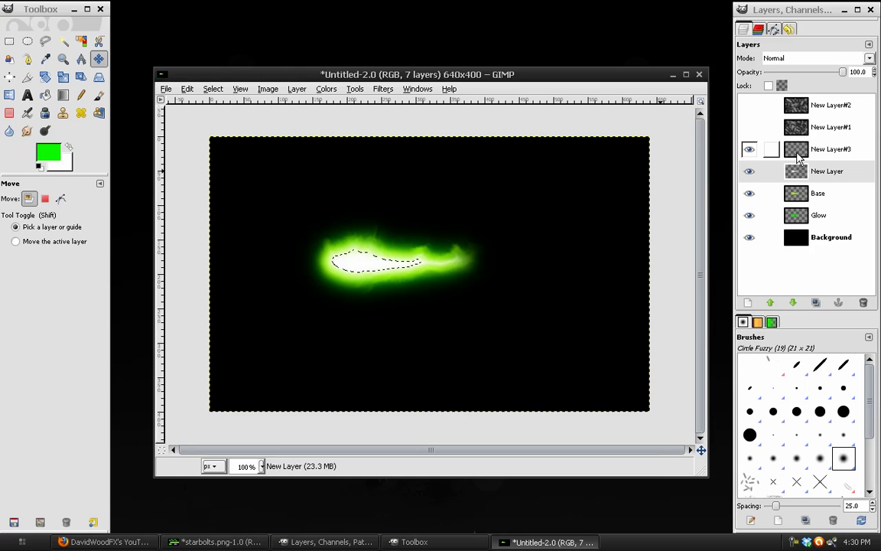
click(832, 157)
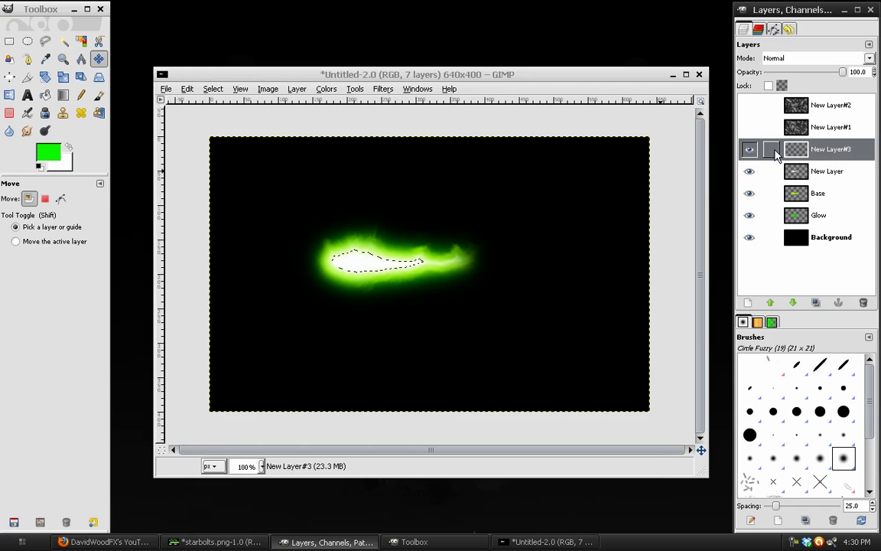
click(187, 88)
click(213, 269)
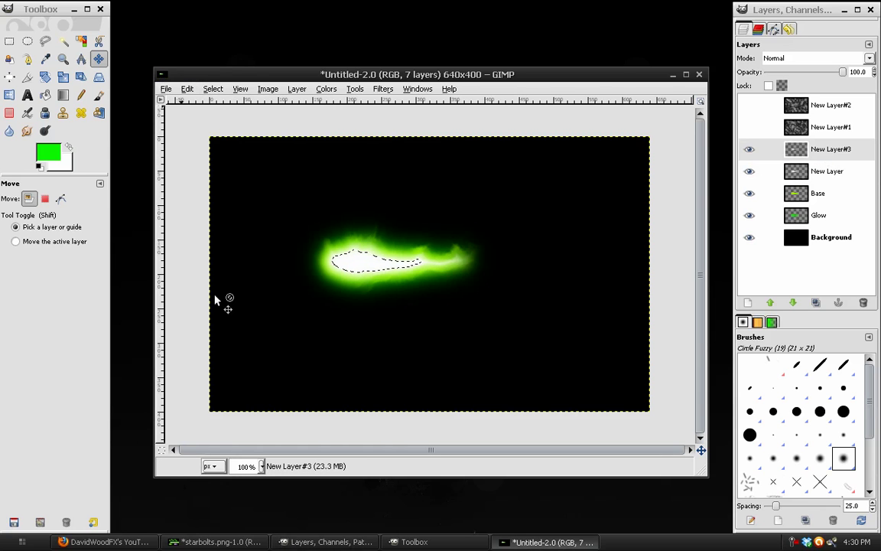
Step: Remove the selection and hide New Layer#3
click(213, 89)
click(229, 121)
click(749, 151)
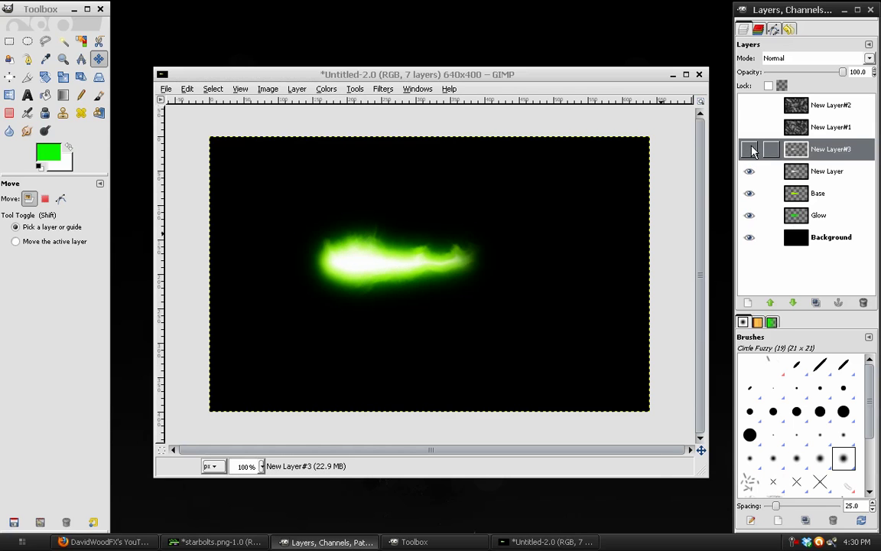
click(838, 176)
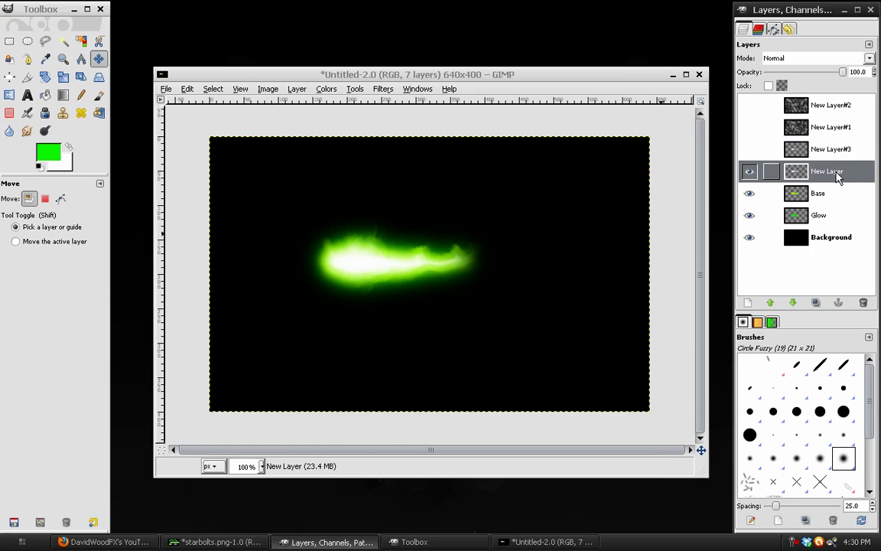
Step: Compare Overlay, Dodge and Grain merge blend modes on New Layer
click(749, 171)
click(749, 172)
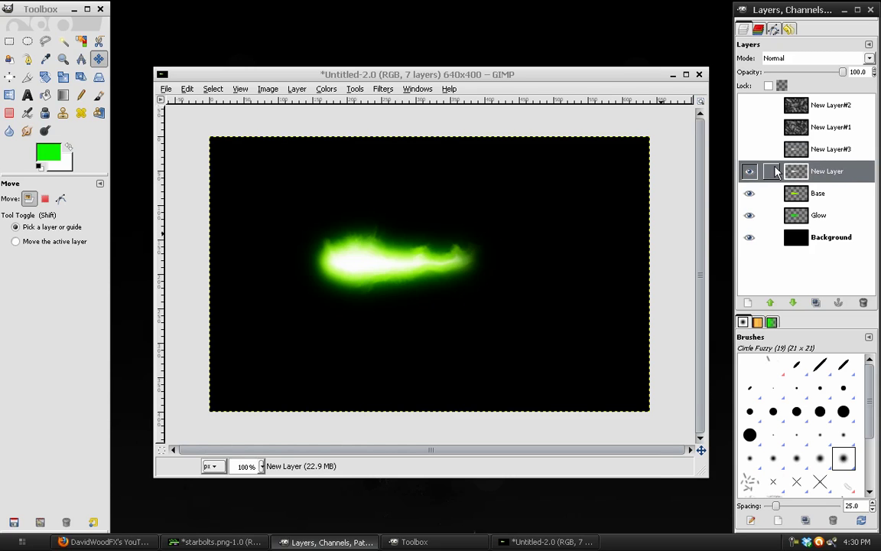
click(796, 59)
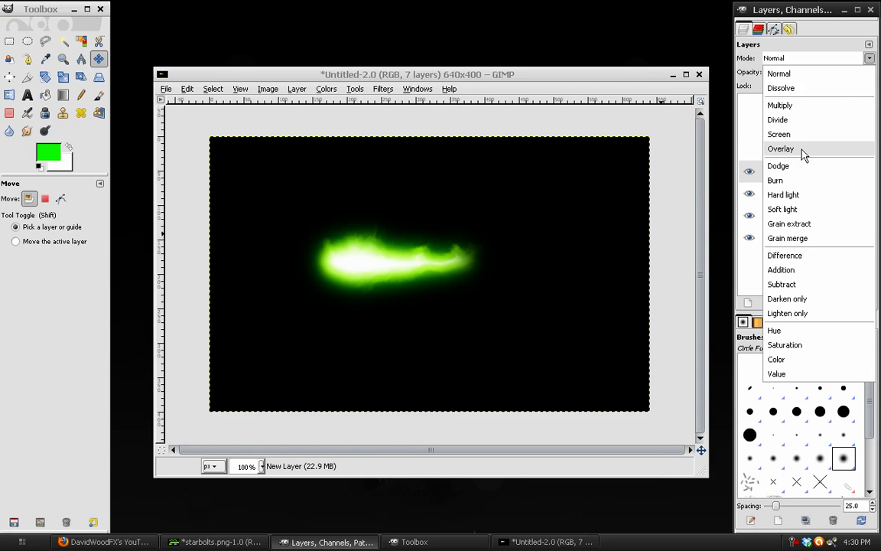
click(788, 150)
click(788, 59)
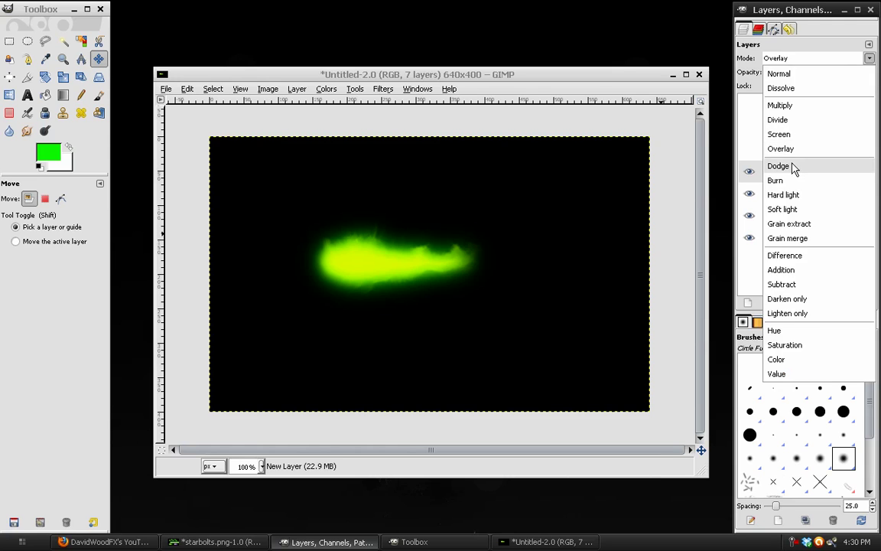
click(792, 166)
click(799, 59)
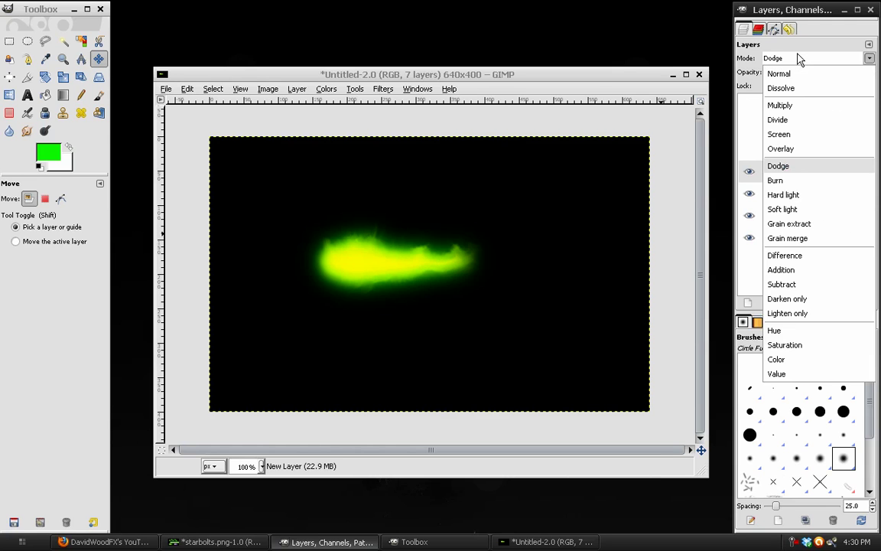
click(788, 239)
click(815, 58)
click(781, 149)
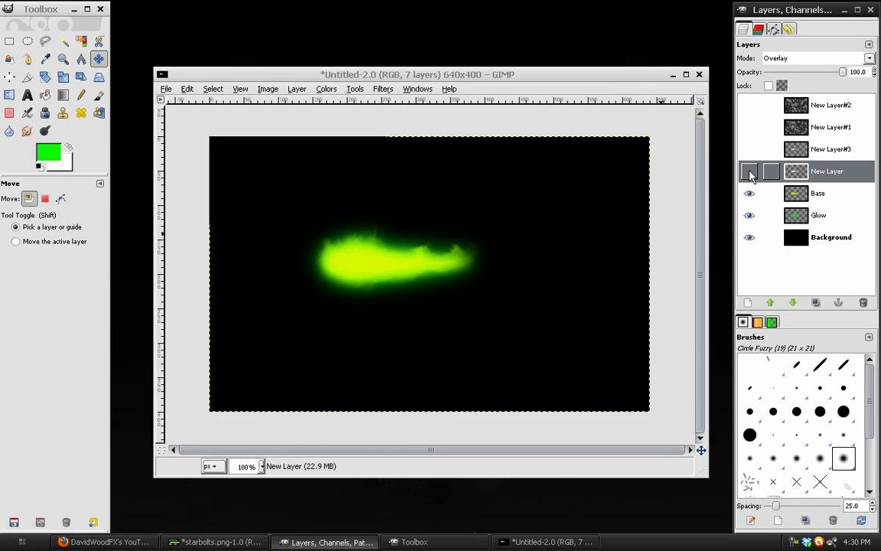
Step: Settle New Layer on Dodge mode at 80% opacity
click(750, 172)
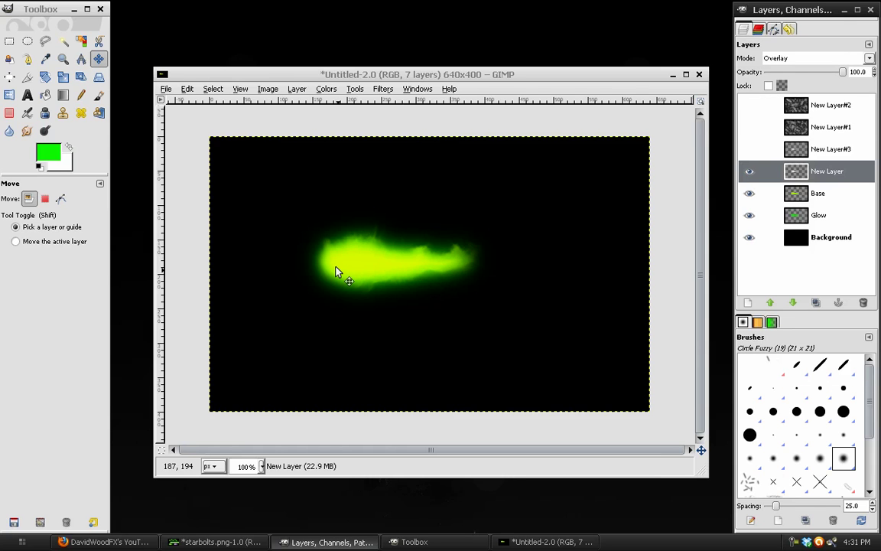
click(780, 58)
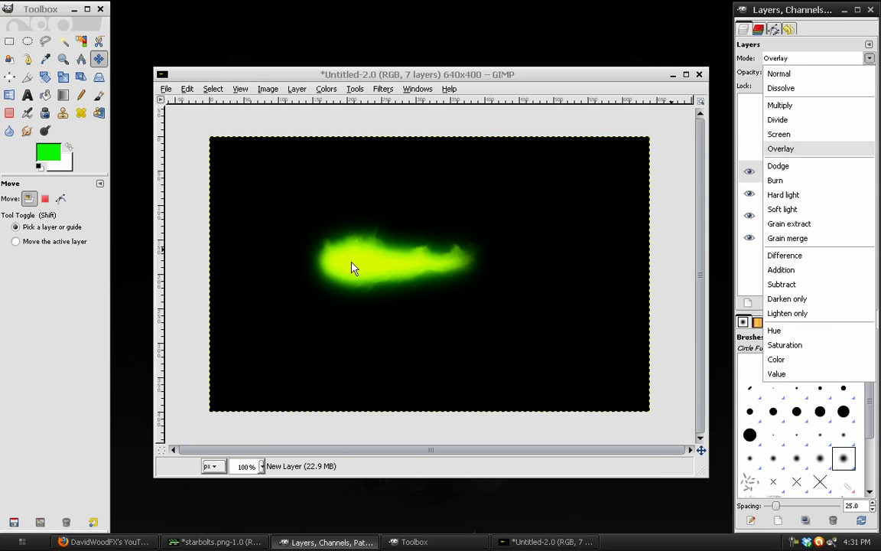
click(791, 168)
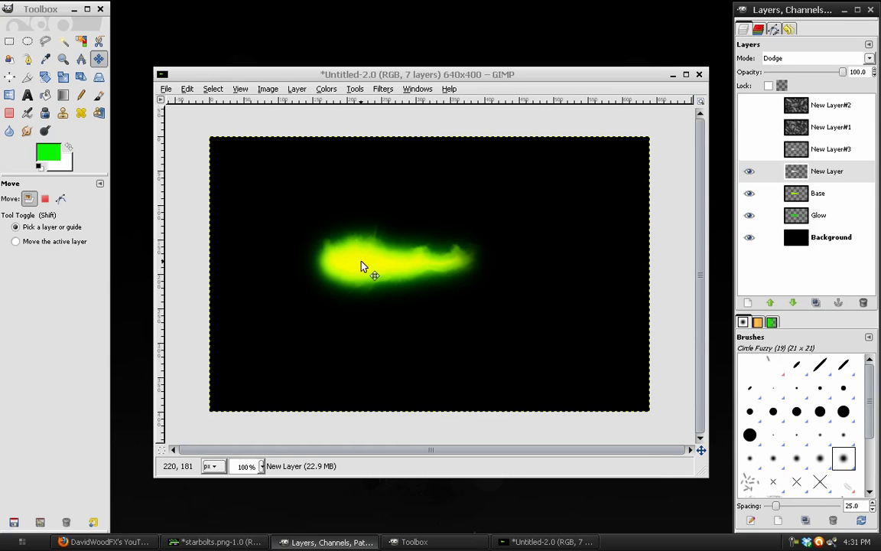
click(810, 58)
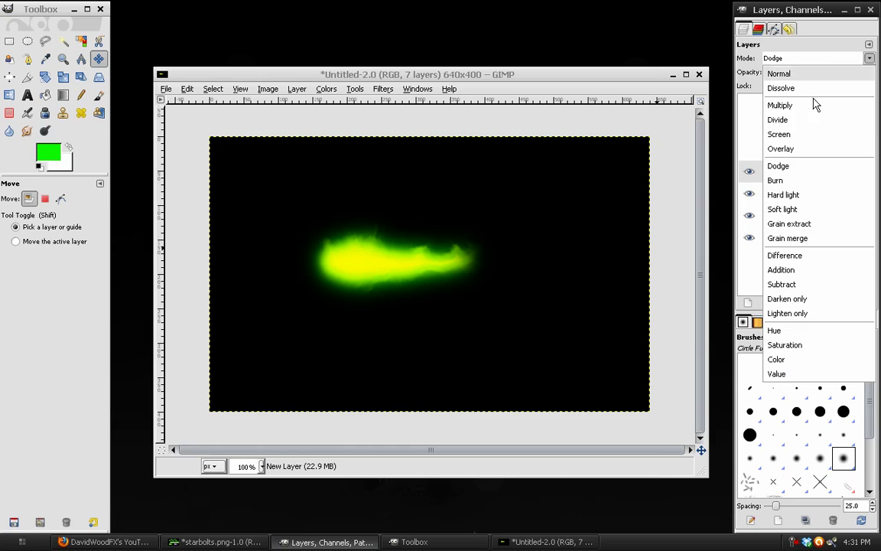
click(794, 239)
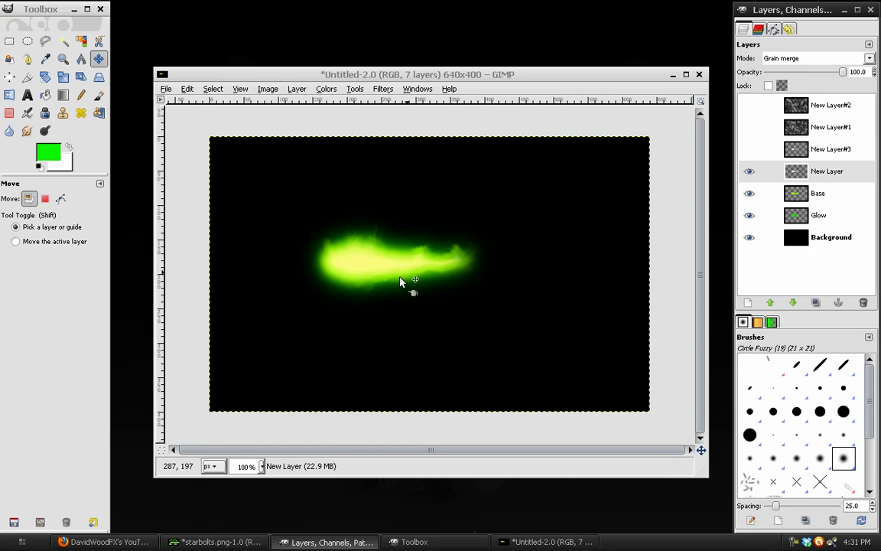
click(798, 55)
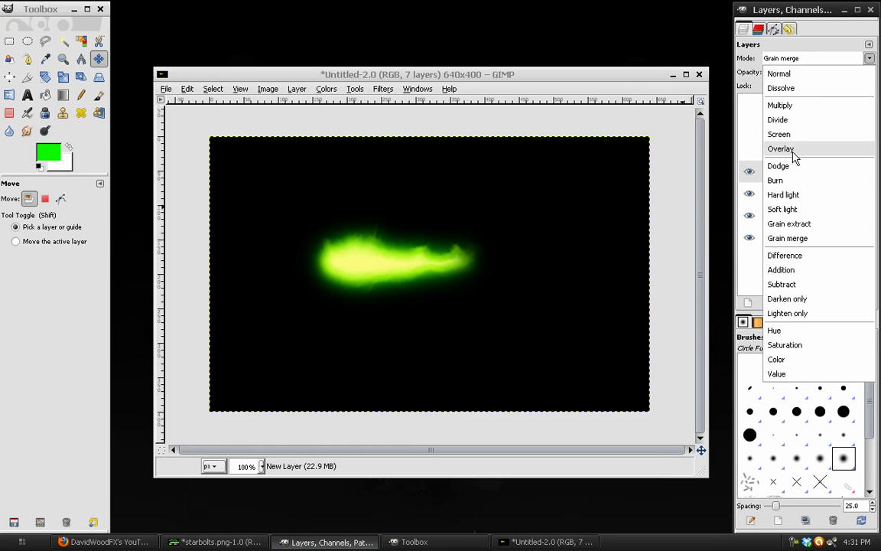
click(792, 150)
click(800, 60)
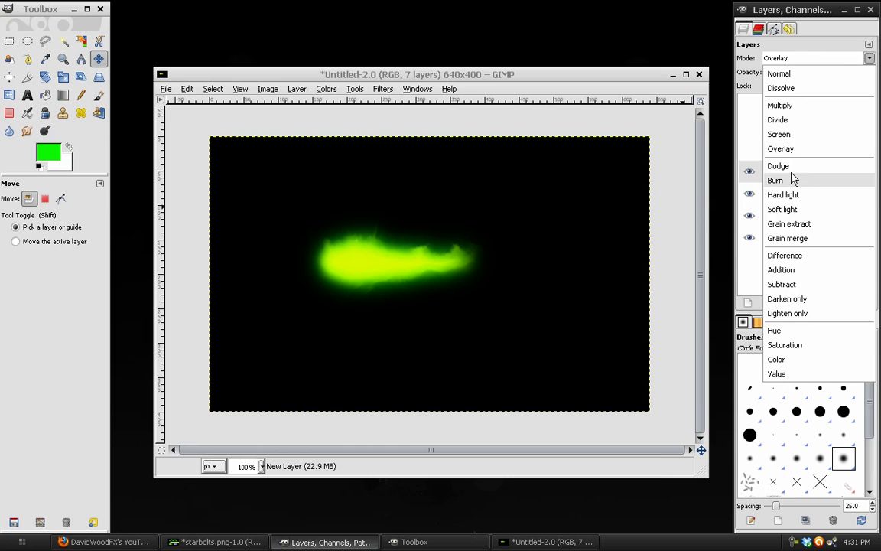
click(793, 168)
double_click(775, 71)
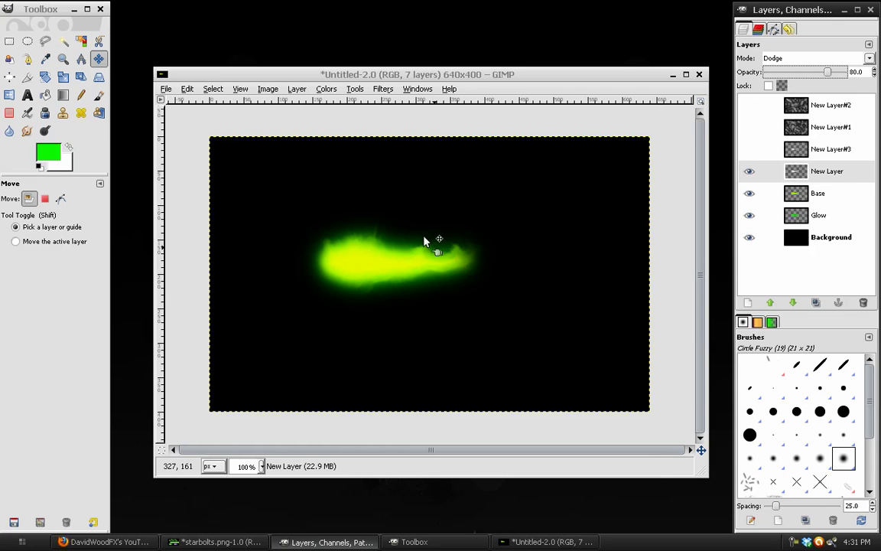
drag(367, 78, 351, 64)
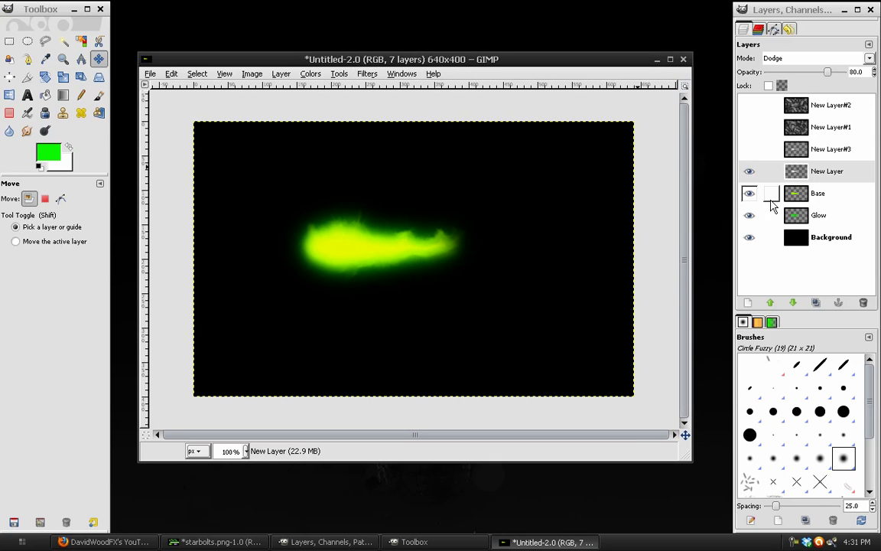
Step: Make New Layer#3 visible and check the New Layer#3, Base and New Layer rows
click(750, 149)
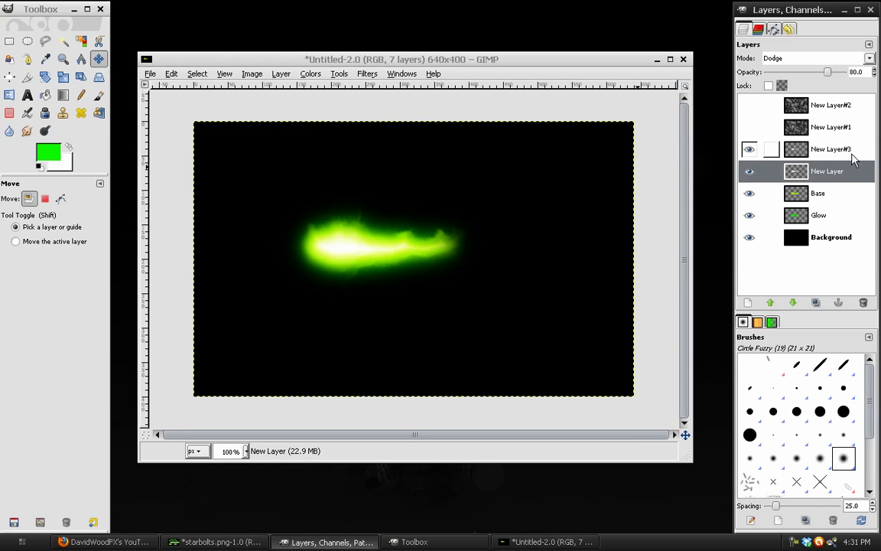
click(838, 151)
click(803, 193)
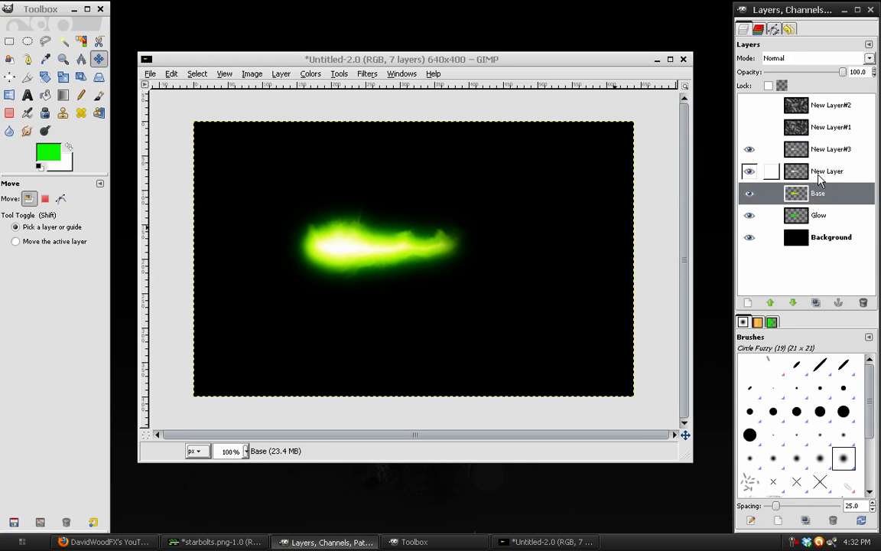
click(820, 176)
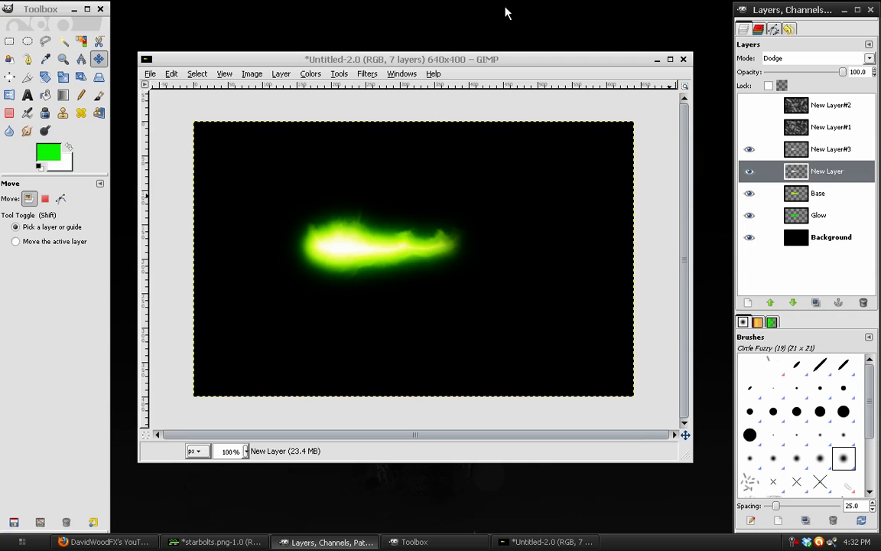
click(798, 152)
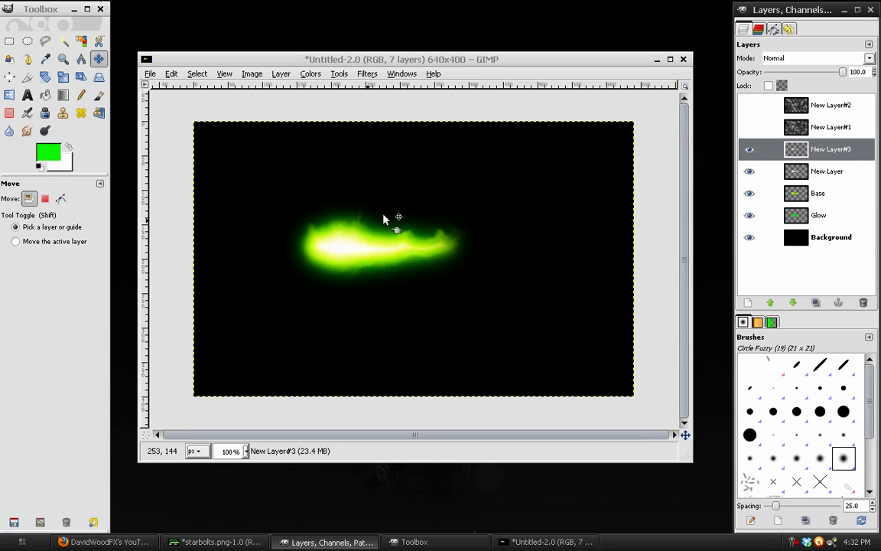
click(827, 178)
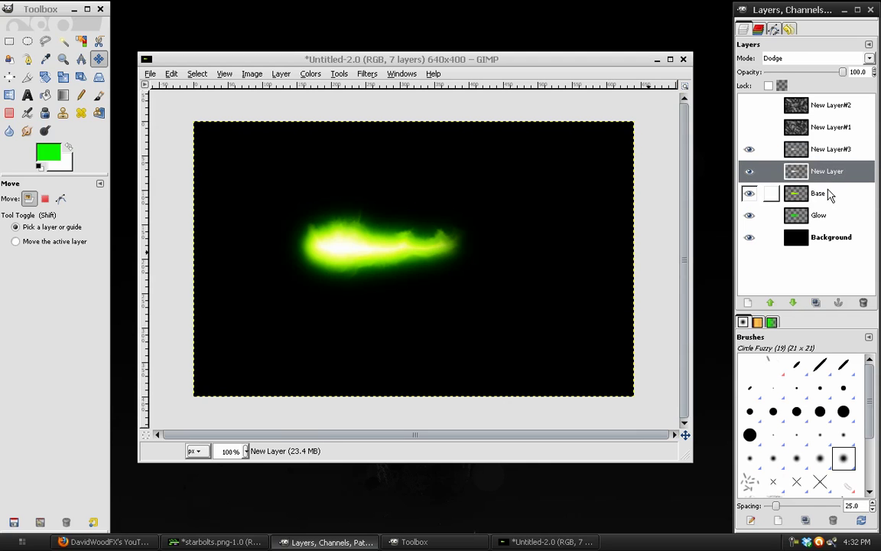
Step: Merge Base, New Layer and New Layer#3 down into Glow
click(830, 195)
right_click(828, 194)
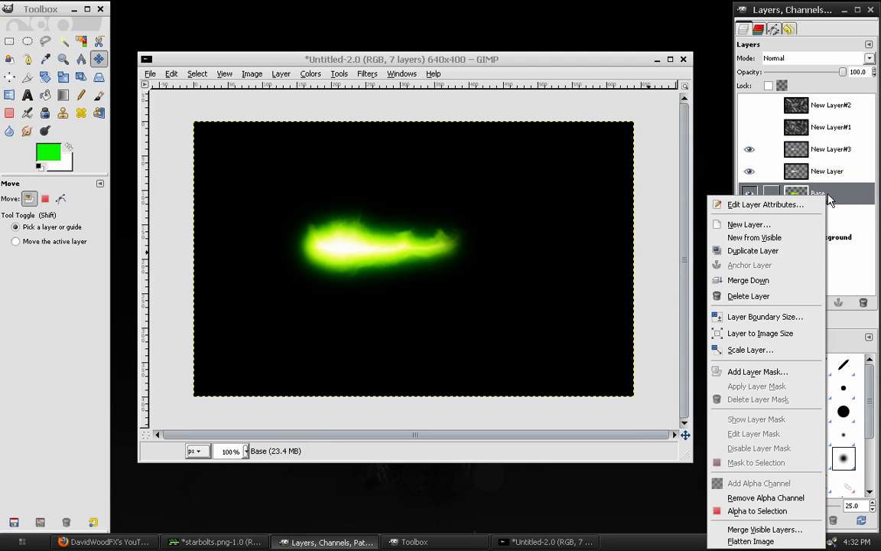
click(761, 284)
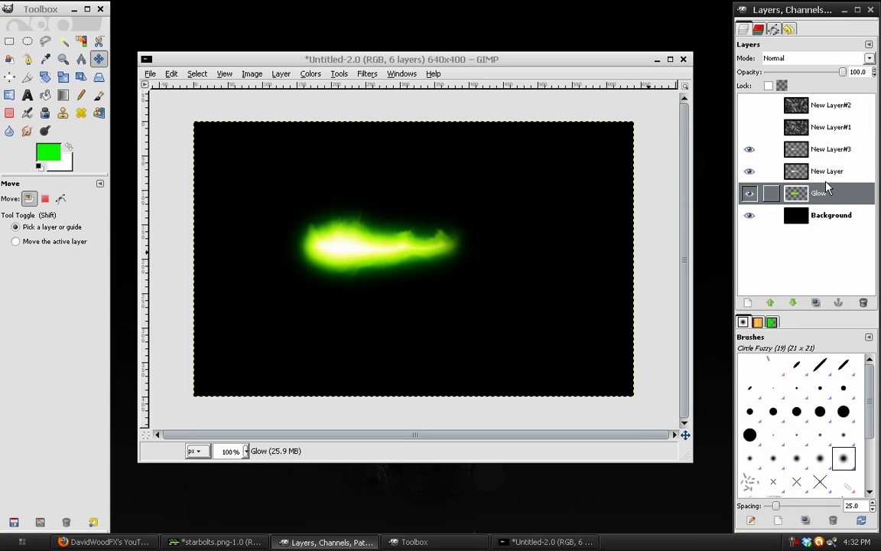
right_click(826, 175)
click(745, 258)
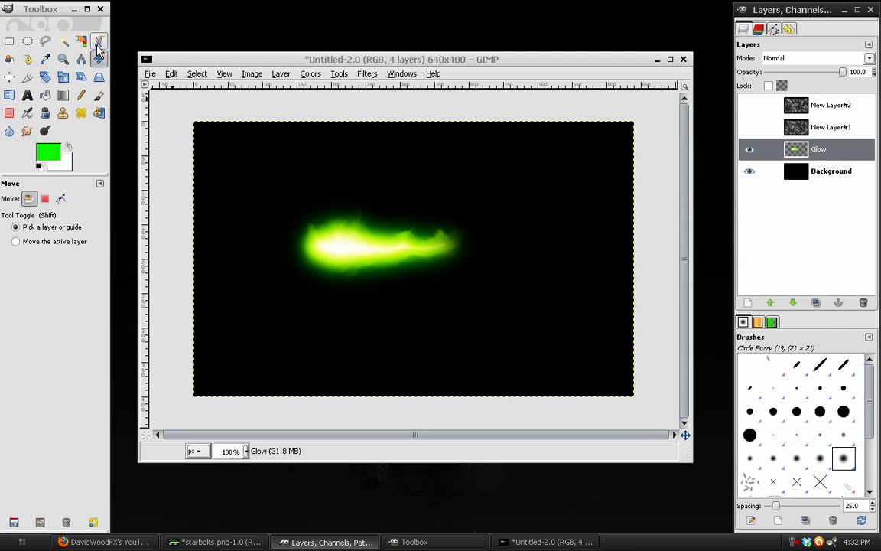
Step: Autocrop the Glow layer to its contents and undo the accidental layer move
click(279, 74)
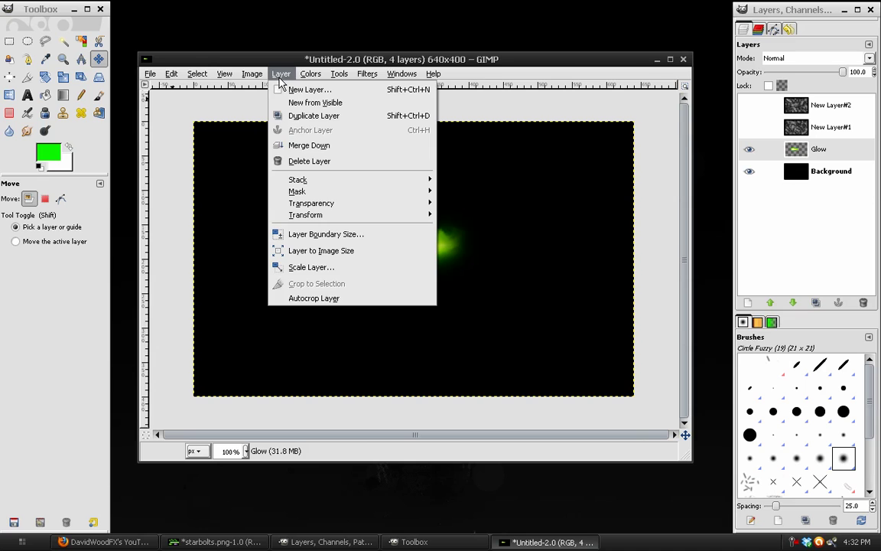
click(309, 298)
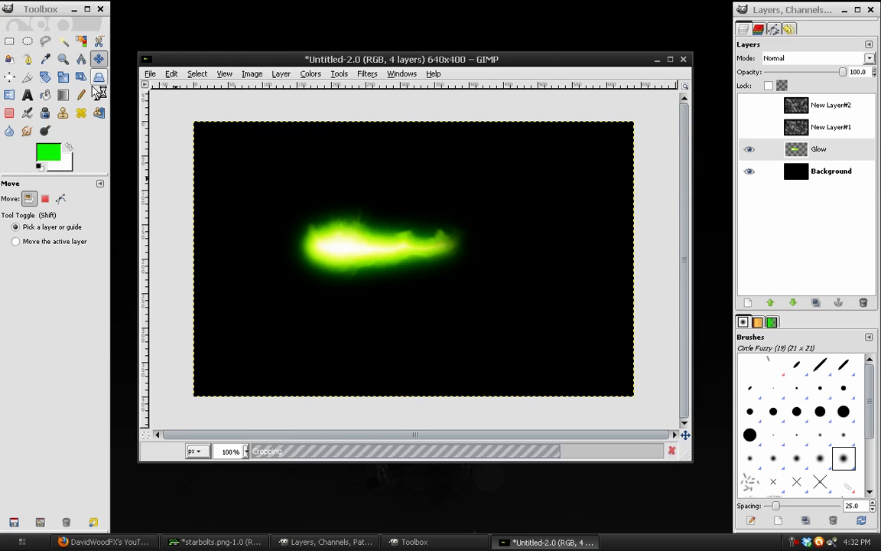
drag(358, 258, 390, 268)
click(170, 73)
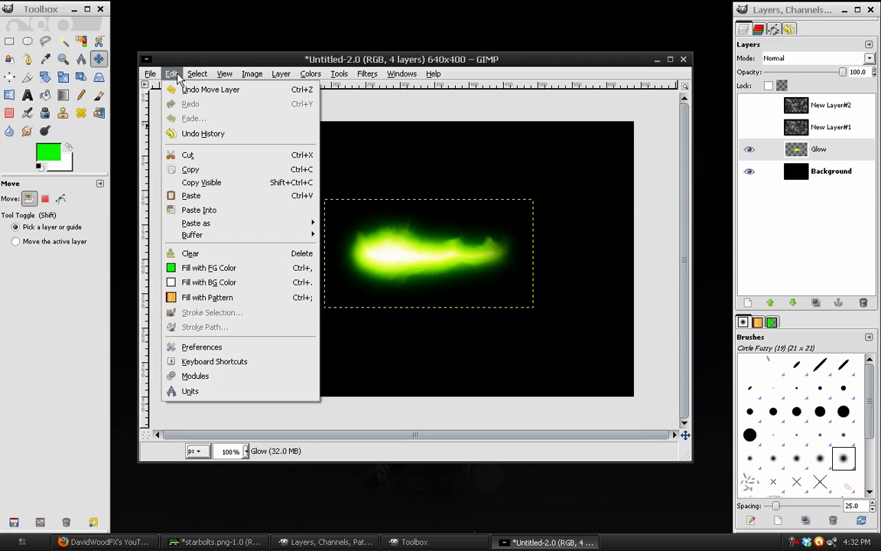
click(175, 89)
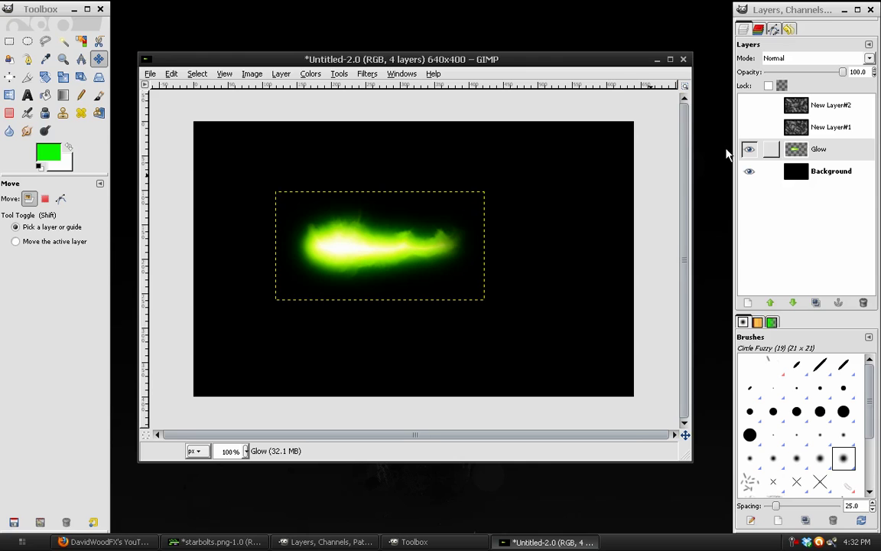
Step: Add a new transparent layer and fill it with black
click(749, 303)
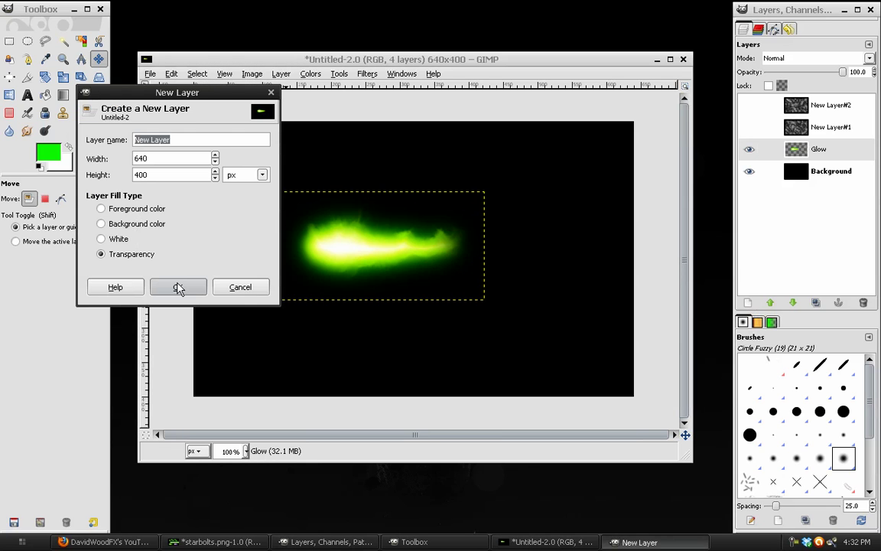
click(178, 288)
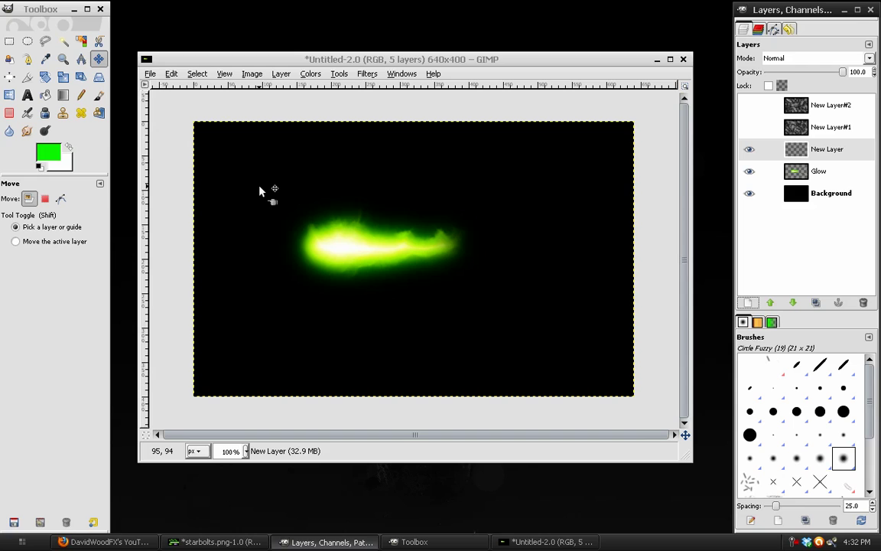
click(280, 74)
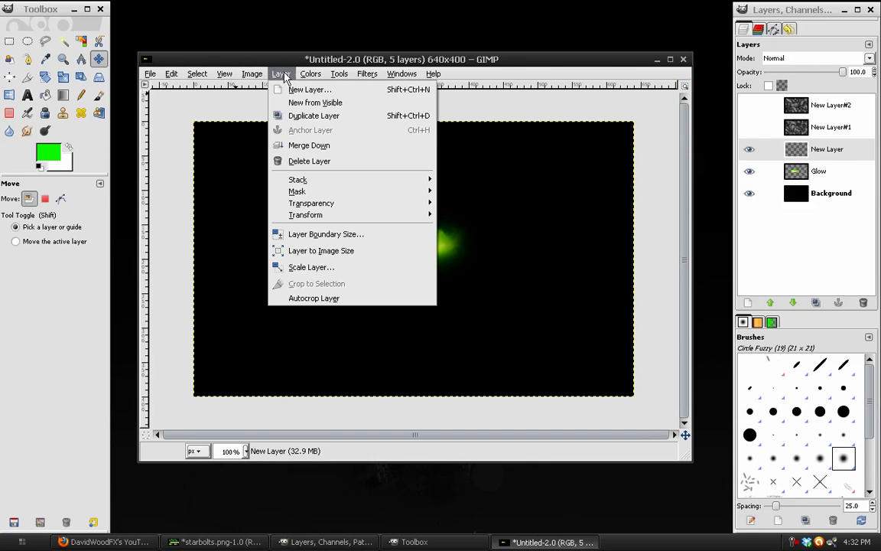
key(Escape)
key(d)
key(ctrl+comma)
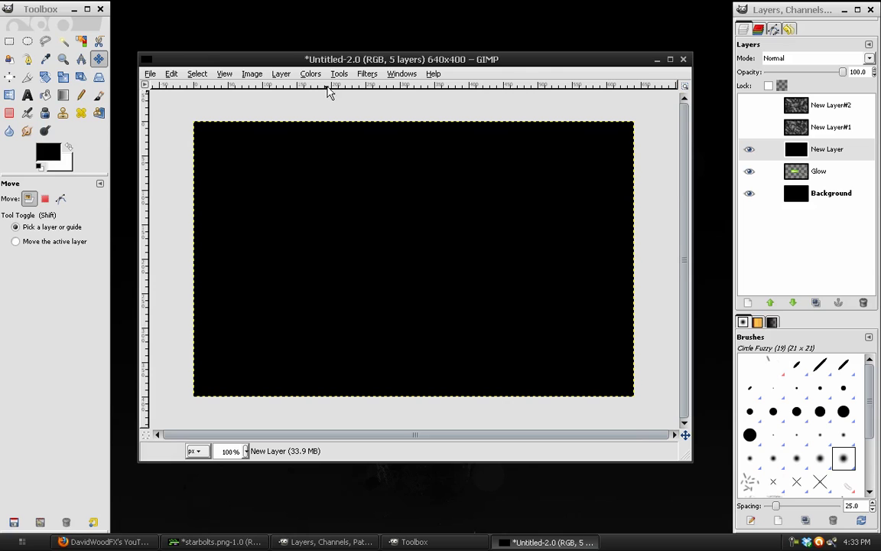
Step: Draw a small white FG-to-Transparent radial gradient near the bolt's head
click(64, 96)
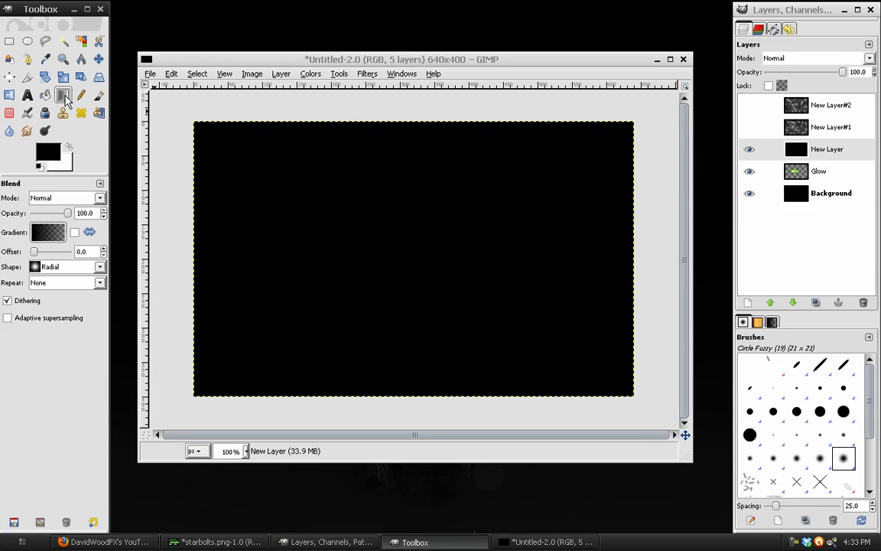
click(68, 147)
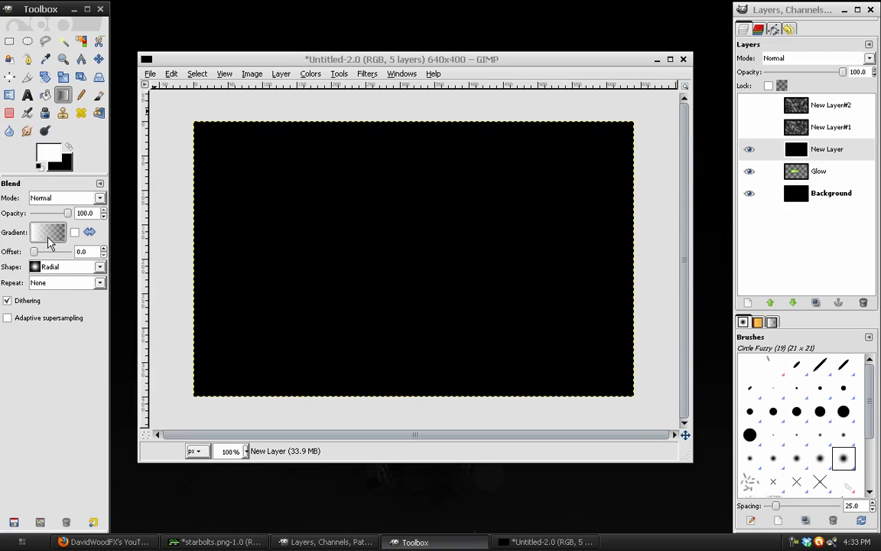
click(49, 238)
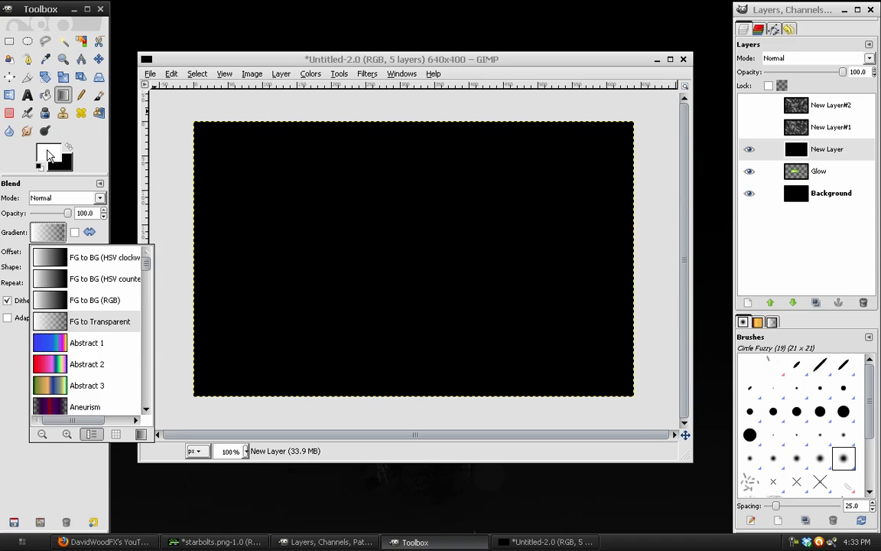
click(191, 336)
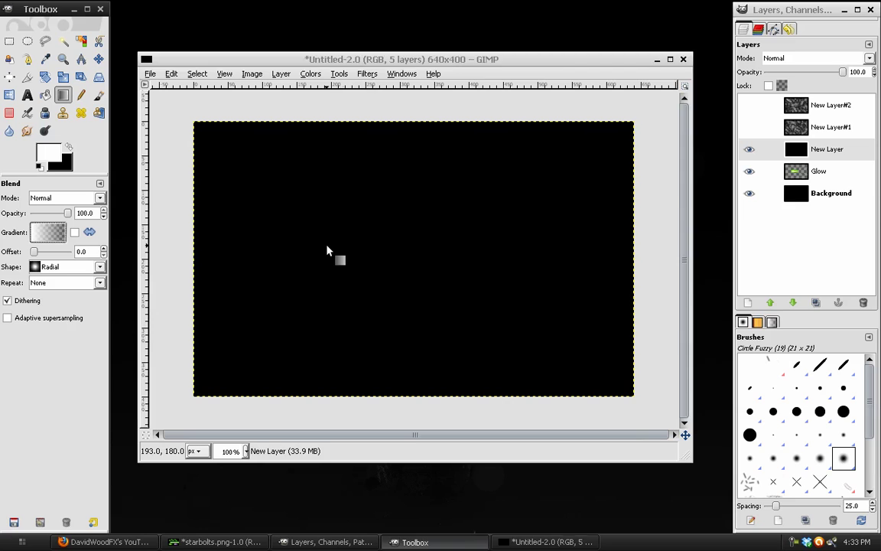
drag(325, 245, 378, 243)
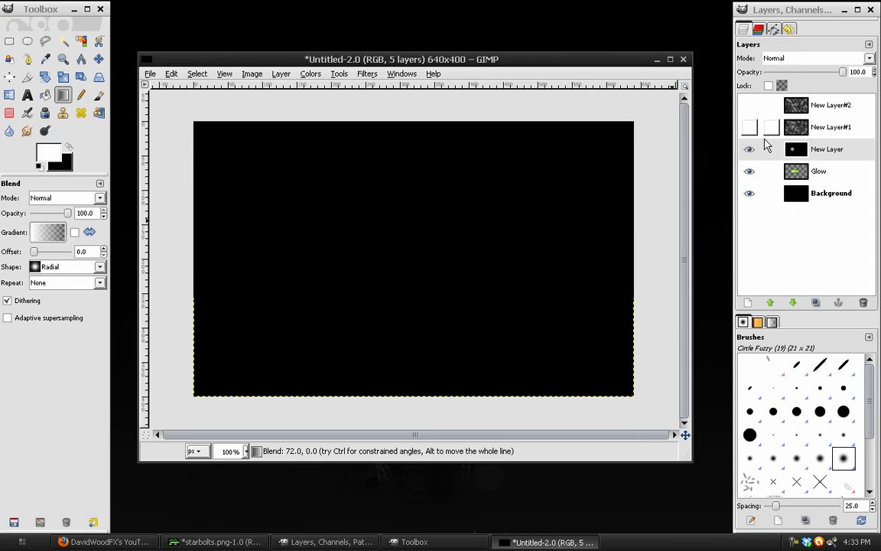
Step: Paint the white radial glow at the bolt's head in Screen mode, then restore Normal mode
click(796, 58)
click(792, 137)
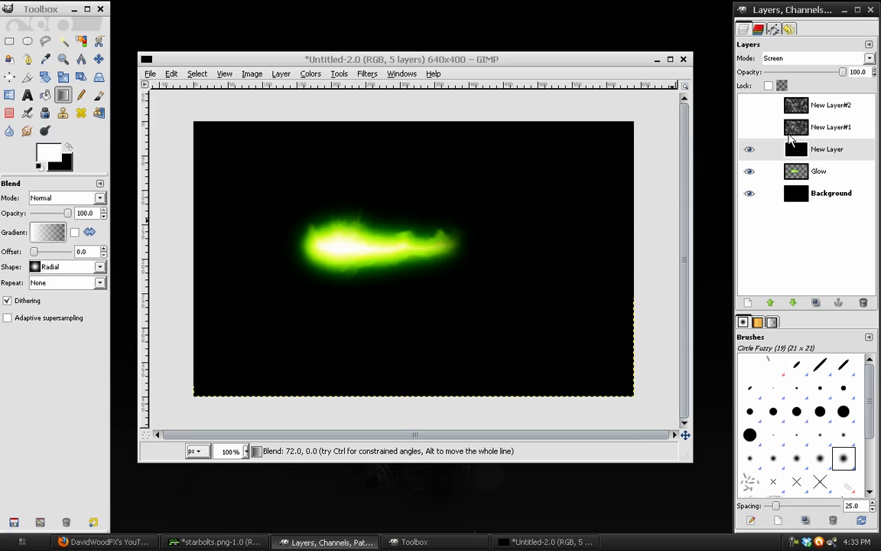
drag(335, 247, 335, 204)
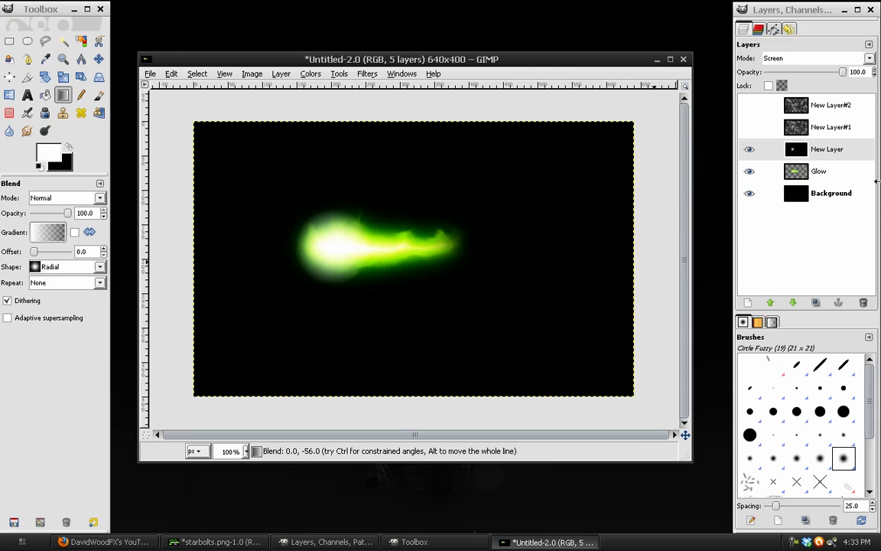
click(790, 59)
click(786, 74)
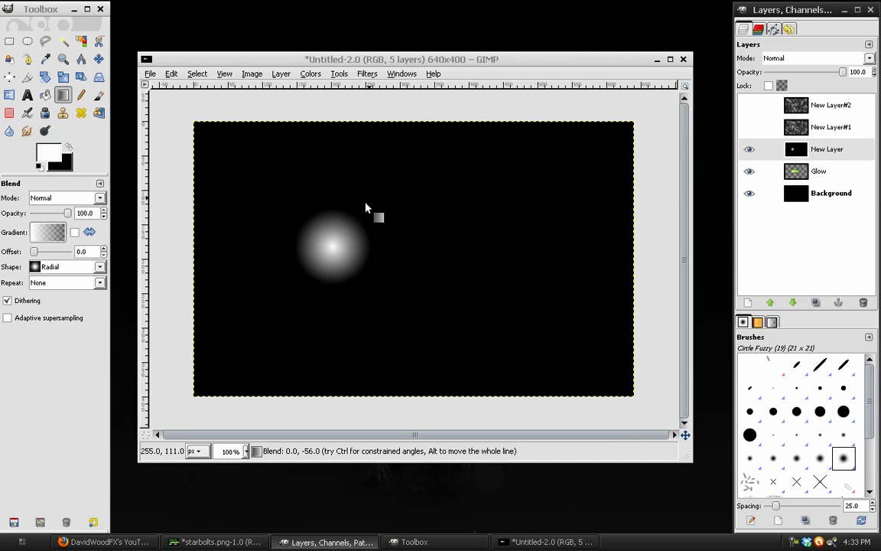
Step: Apply a Gaussian blur with 30 px radius to the white glow
click(367, 73)
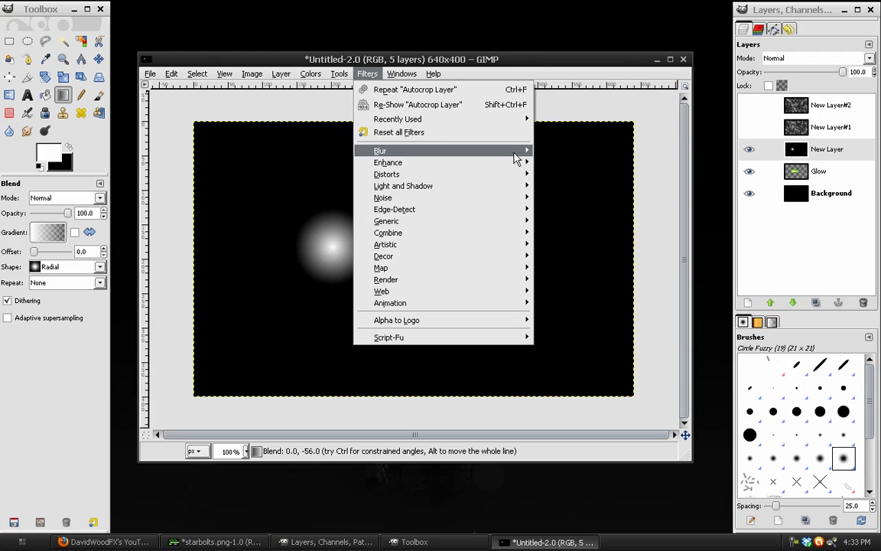
click(220, 244)
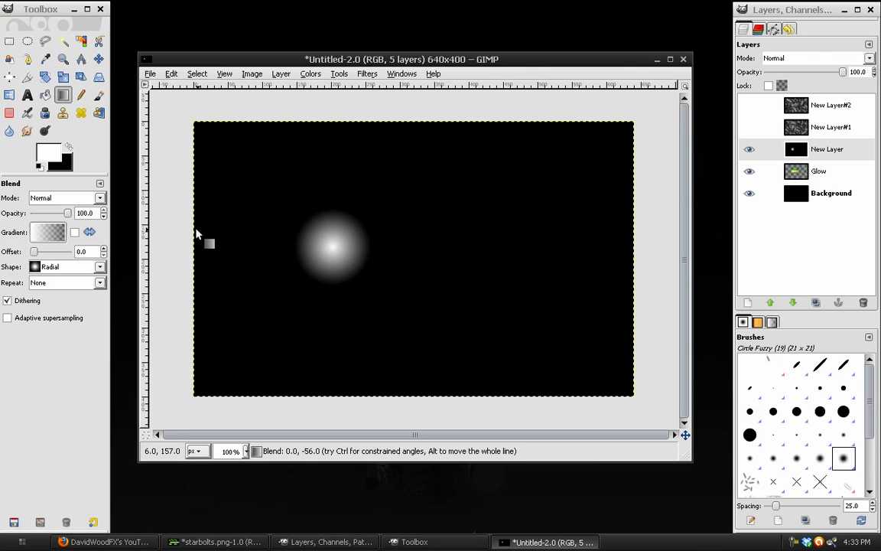
key(Tab)
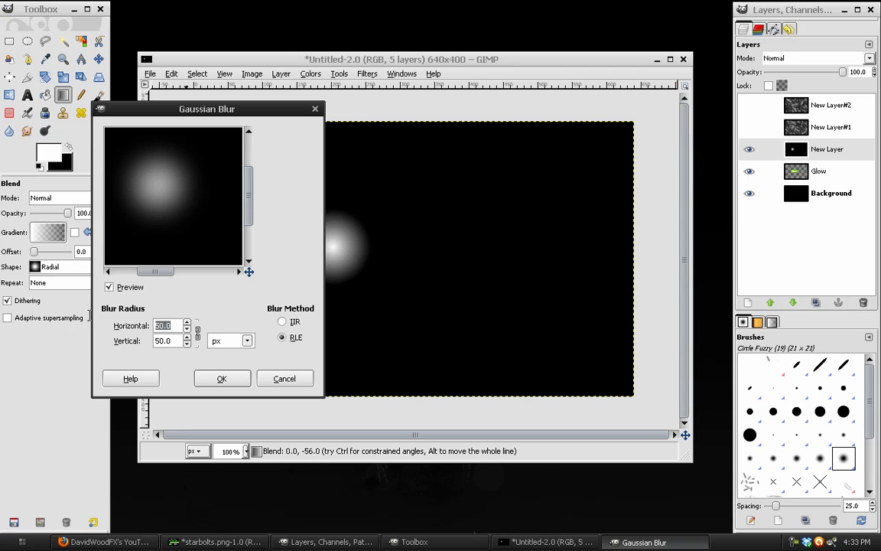
key(Tab)
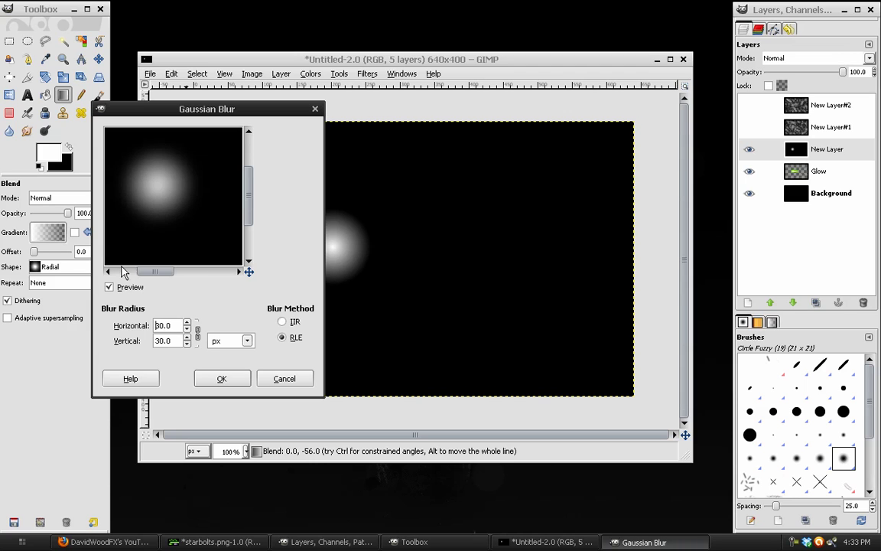
click(244, 378)
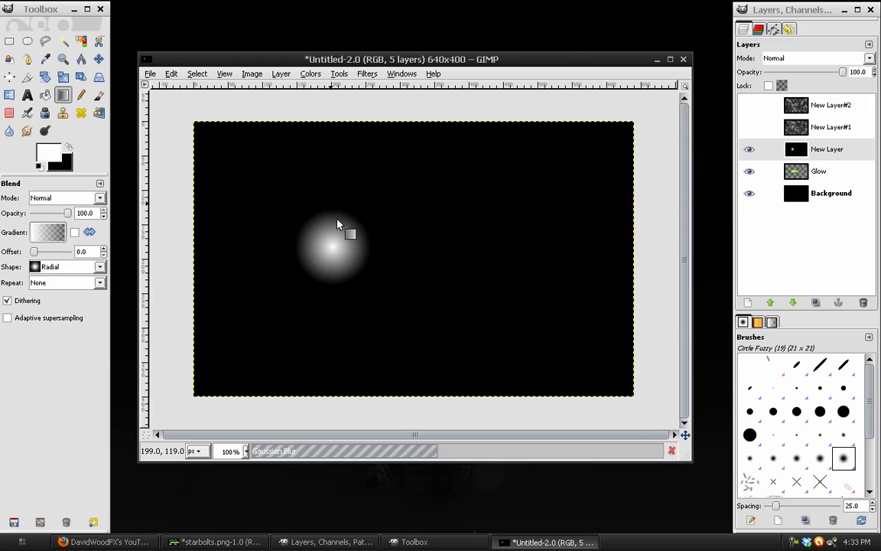
Step: In Color Balance, set midtones to Red -100, Green 100, Blue -100
click(311, 73)
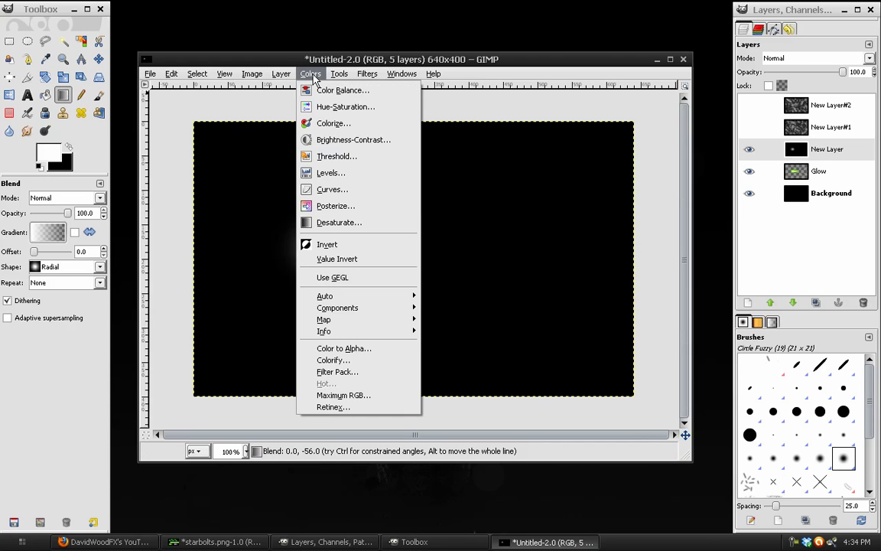
click(314, 88)
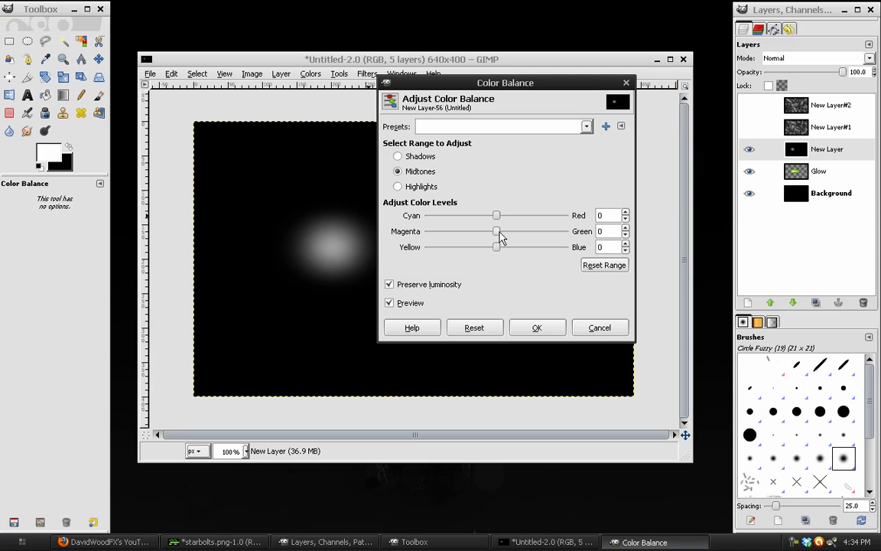
drag(497, 232, 566, 231)
drag(497, 217, 417, 216)
drag(496, 247, 357, 247)
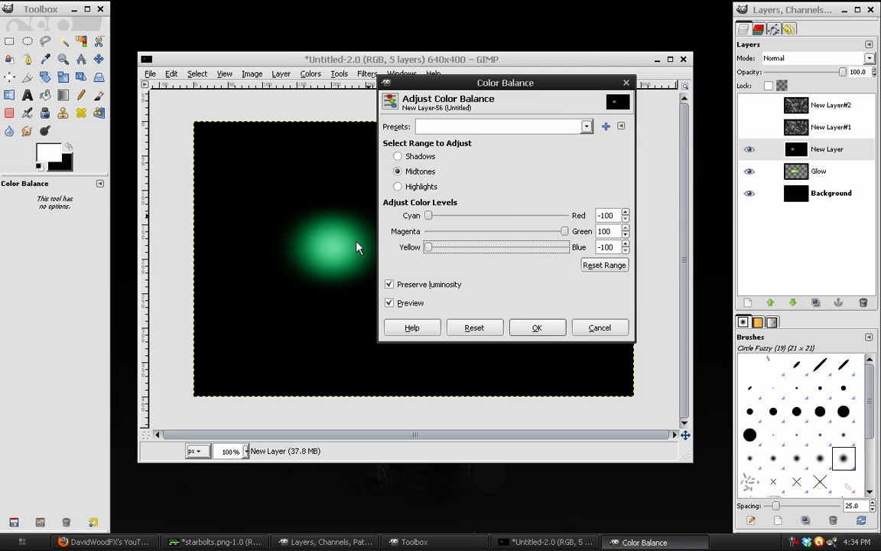
click(389, 284)
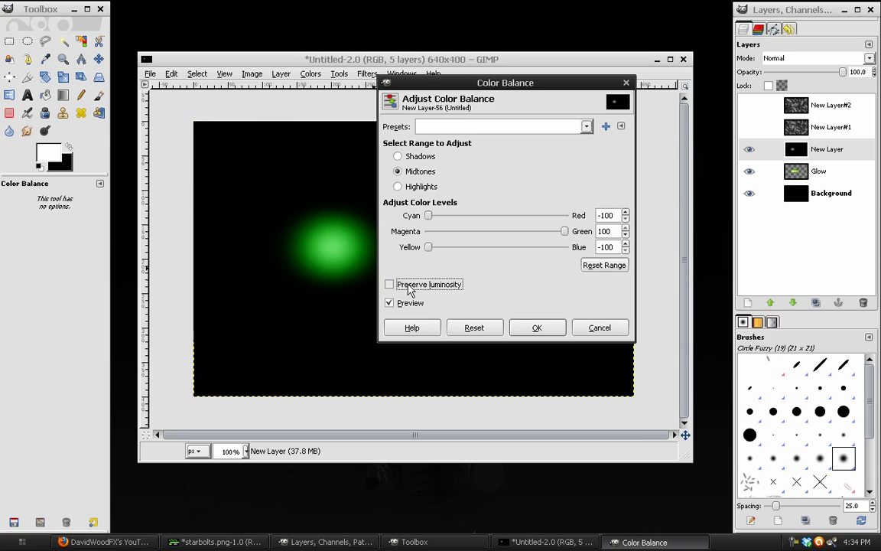
click(410, 287)
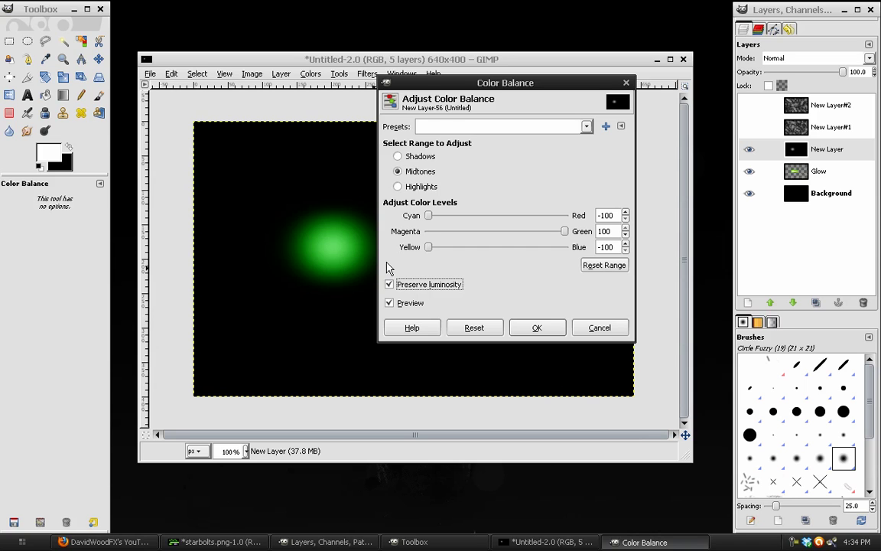
Step: Set the shadows to Red 50, Blue -50 and apply the colour balance
click(400, 156)
click(427, 247)
key(alt+l)
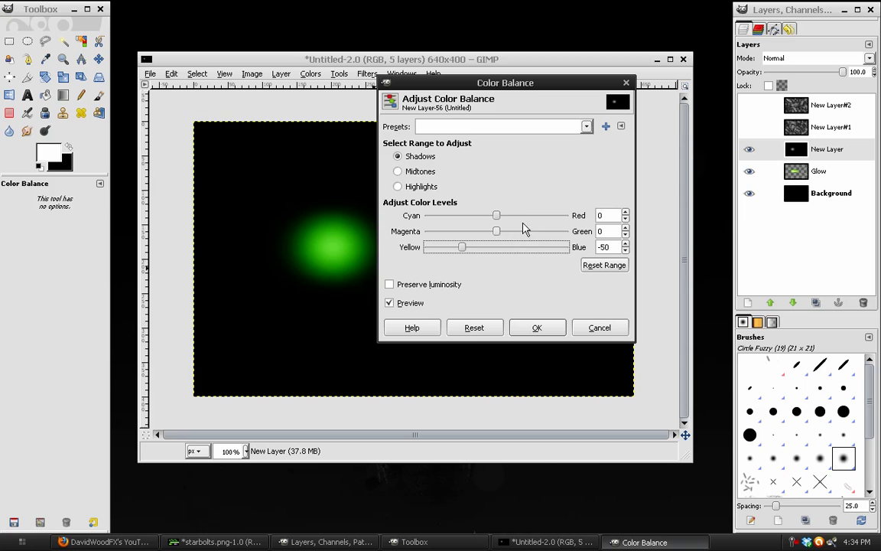
click(561, 217)
click(560, 217)
click(561, 216)
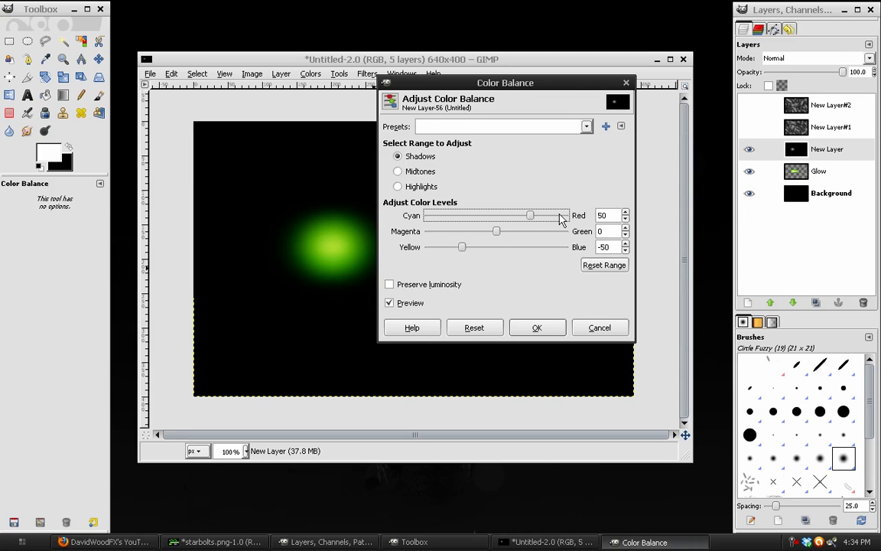
drag(459, 87, 499, 84)
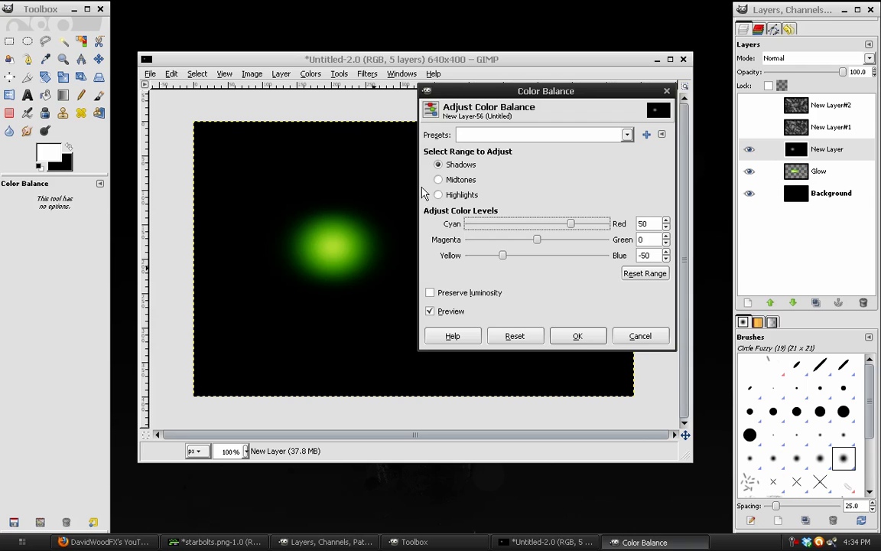
click(577, 326)
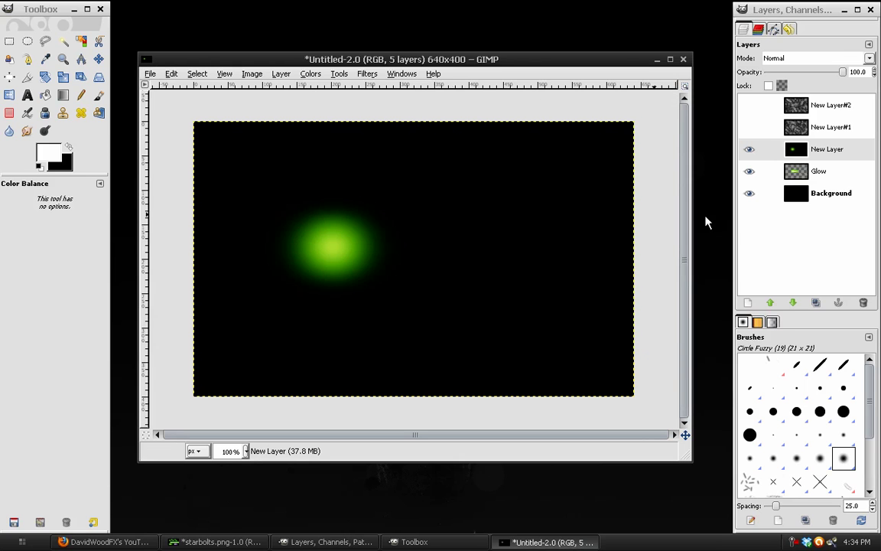
Step: Set New Layer to Screen mode, compare it against Normal, and merge it down into Glow
click(809, 60)
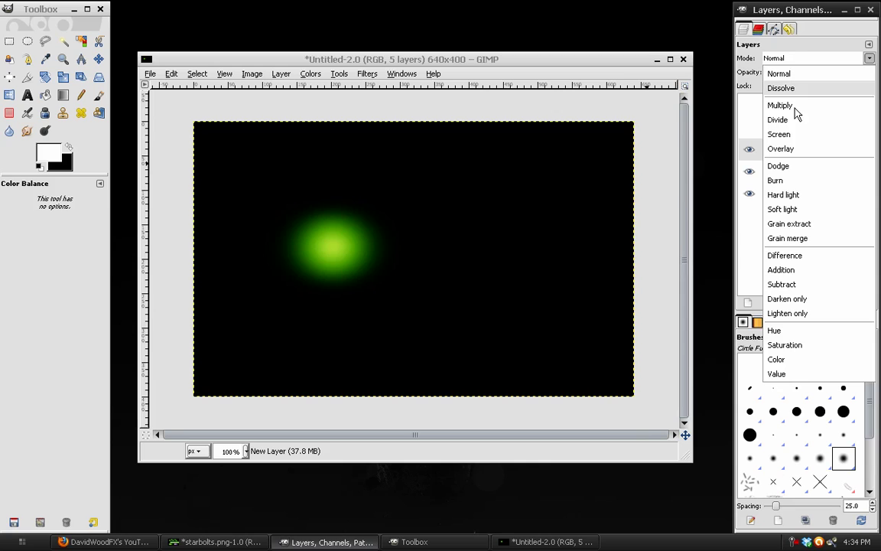
click(793, 135)
key(l)
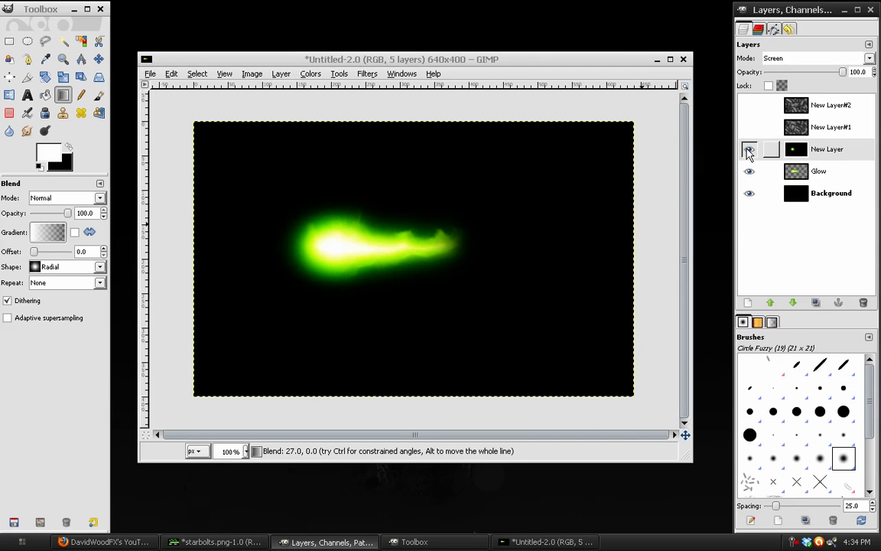
click(749, 149)
click(749, 149)
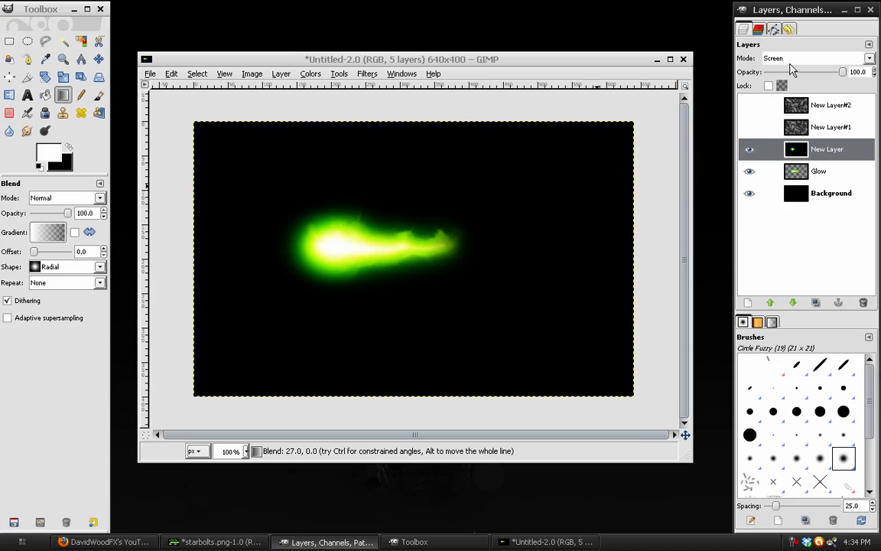
click(791, 59)
click(790, 75)
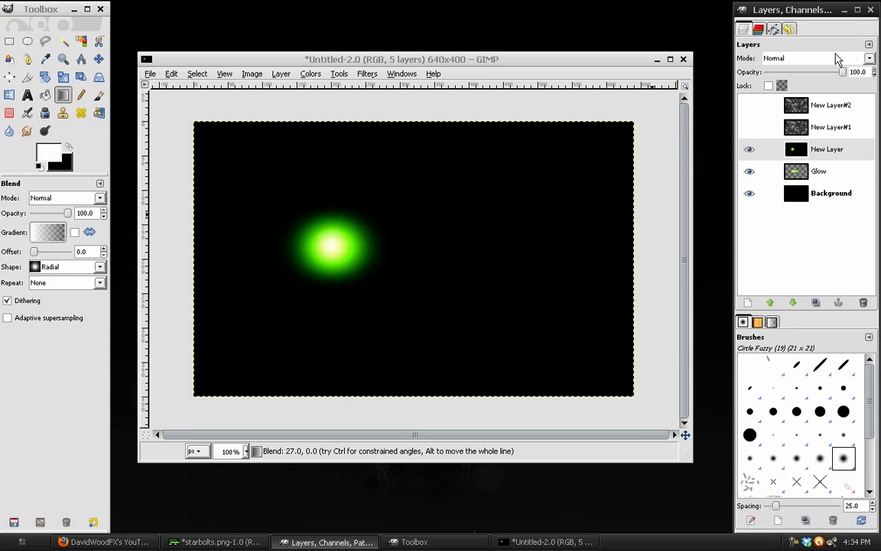
click(803, 59)
click(777, 134)
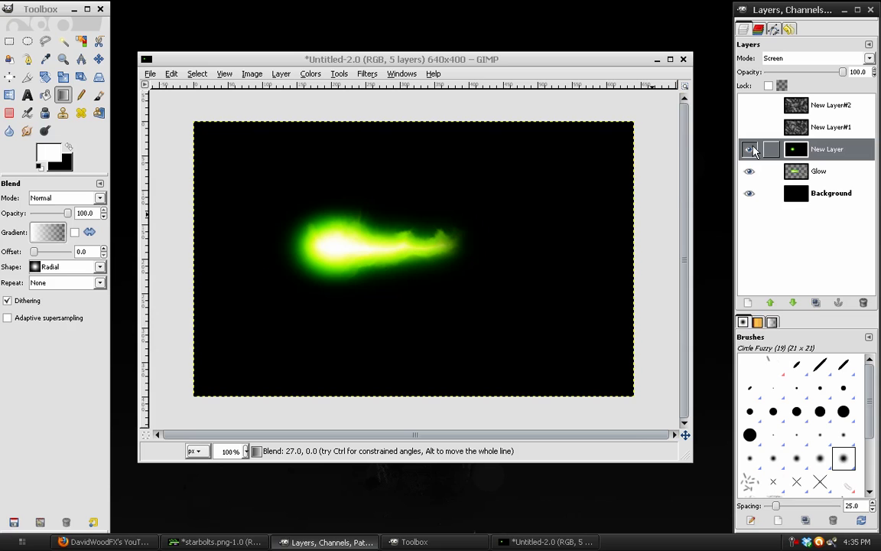
click(751, 149)
click(751, 149)
right_click(826, 159)
click(745, 179)
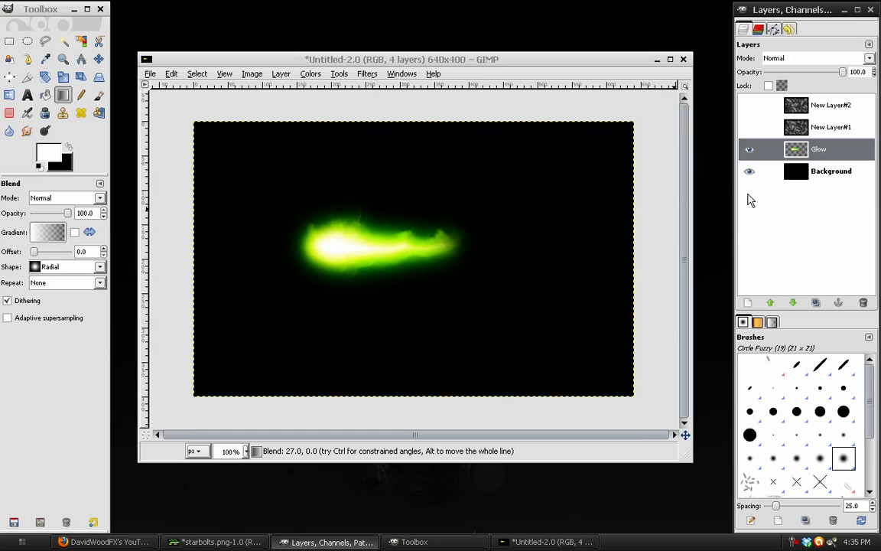
Step: Rotate the Glow layer 90° counter-clockwise and move the upright flame up-left
key(m)
mouse_move(288, 61)
mouse_down()
mouse_move(266, 49)
mouse_move(277, 47)
mouse_up()
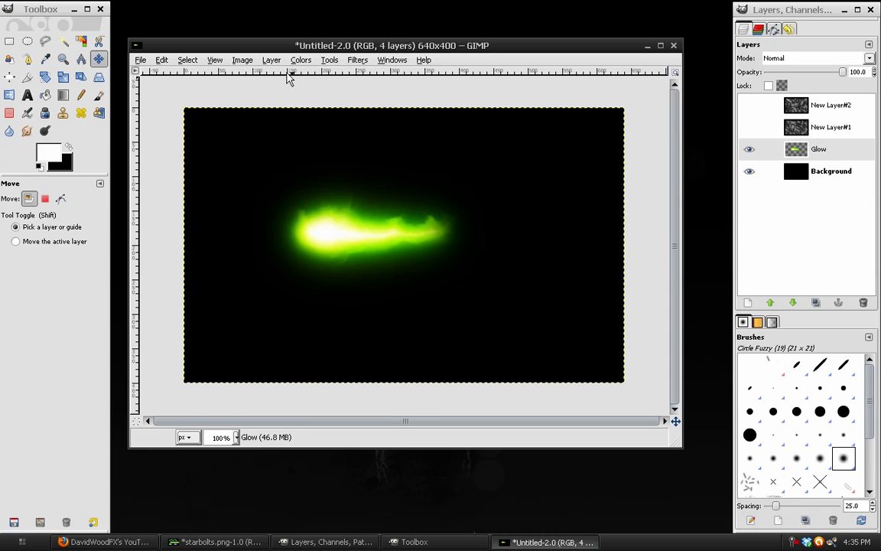
click(271, 60)
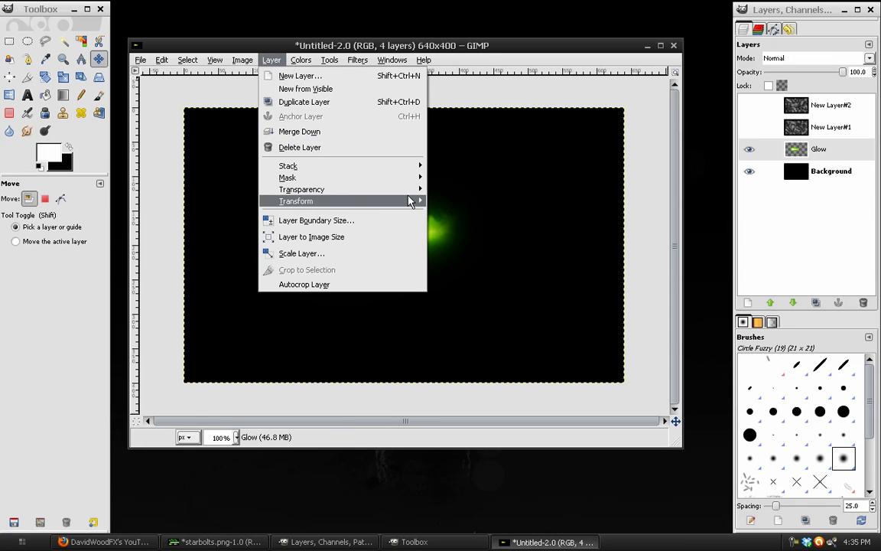
mouse_move(411, 200)
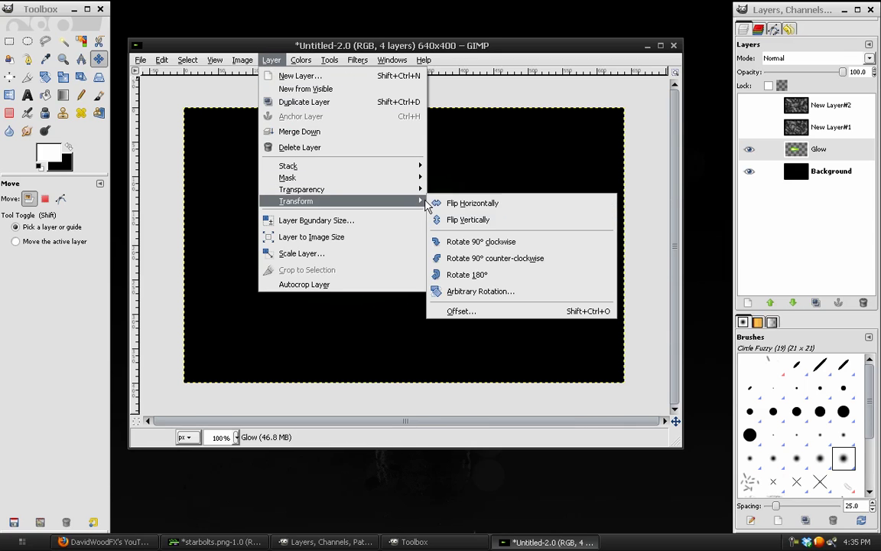
click(461, 264)
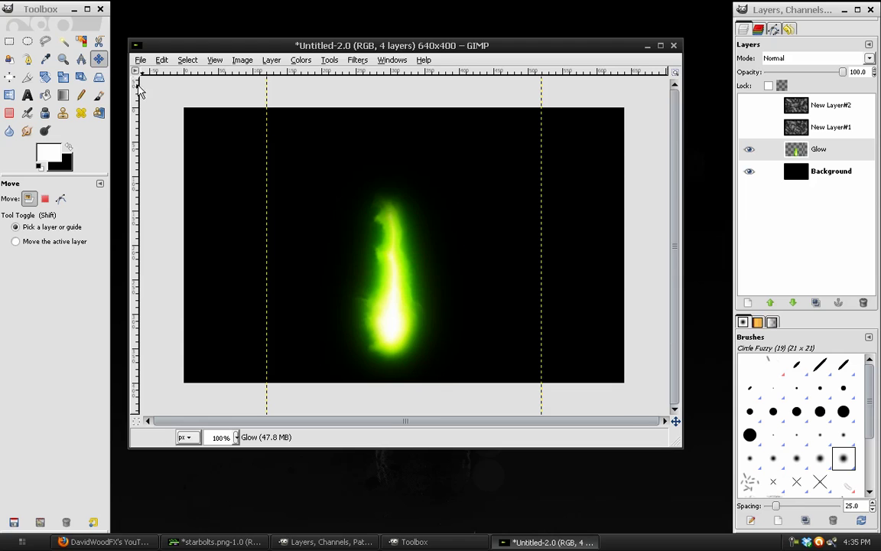
drag(400, 327, 359, 268)
key(ctrl+z)
key(ctrl+z)
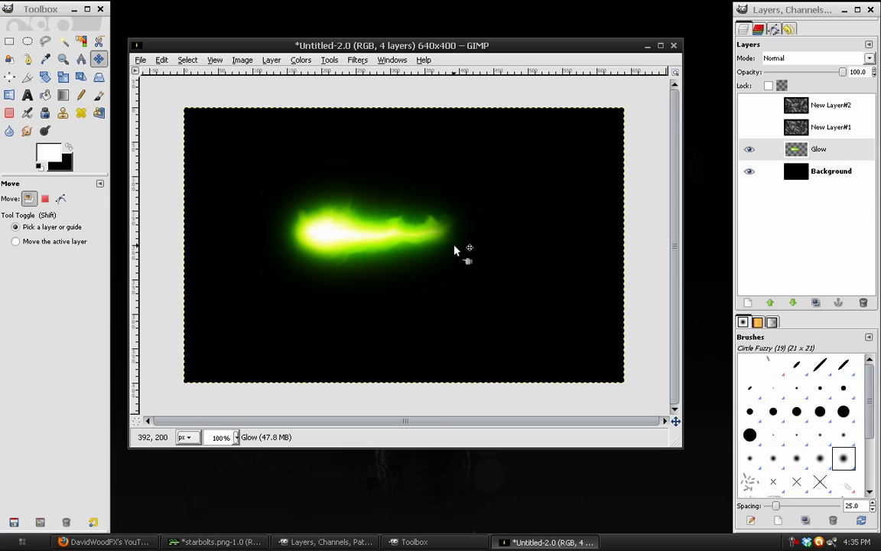